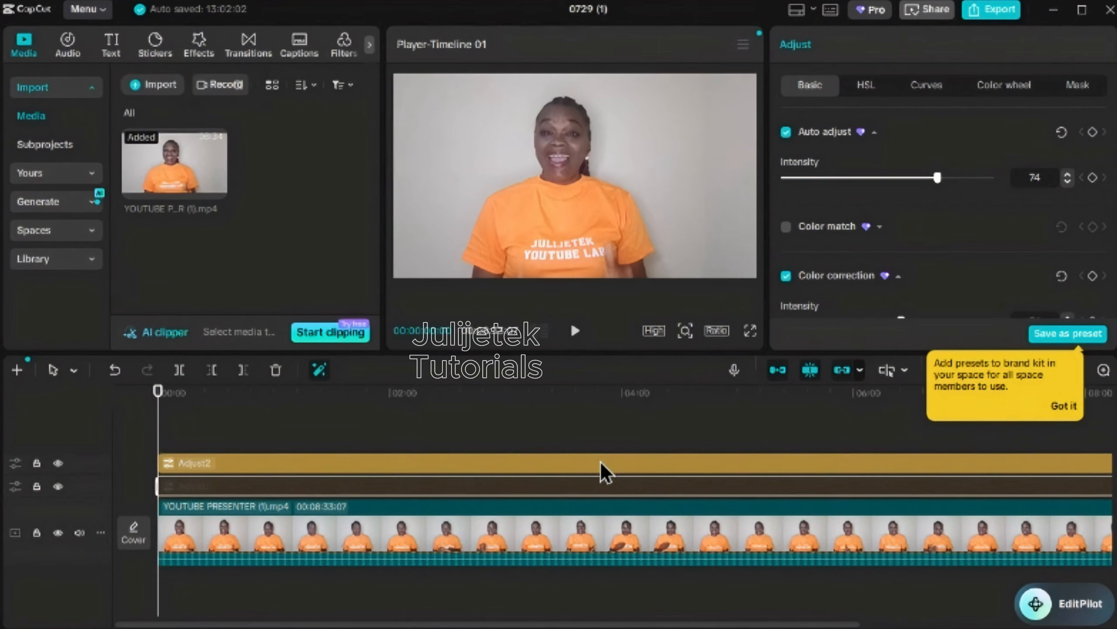
- View the colour-graded video full screen and close project 0729 (1)
{"action": "left_click", "coordinate": [750, 330]}
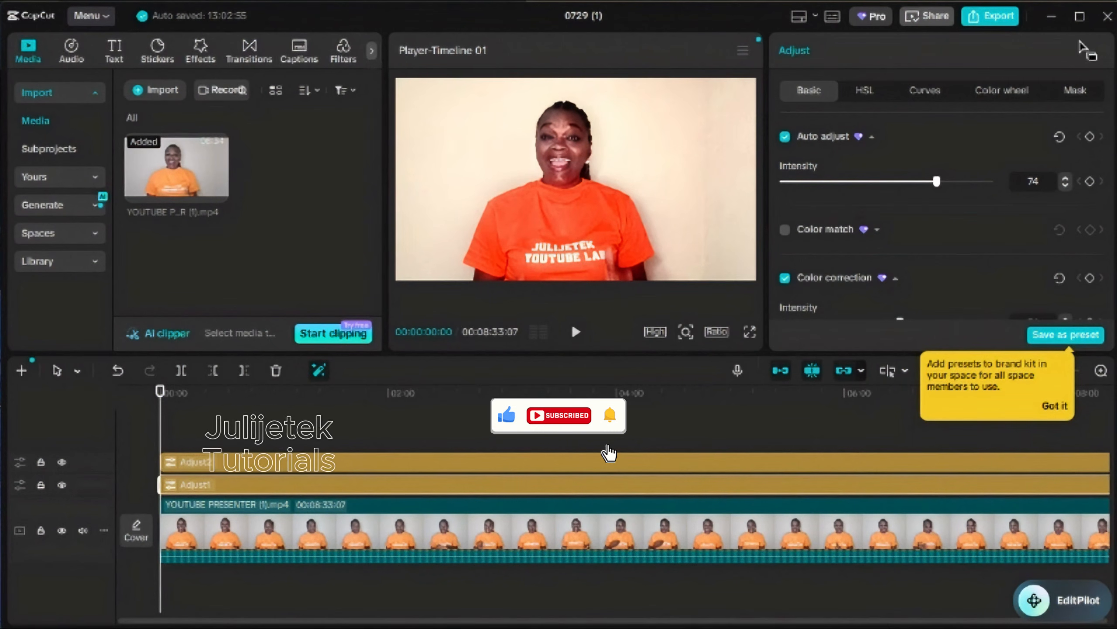
{"action": "left_click", "coordinate": [1101, 24]}
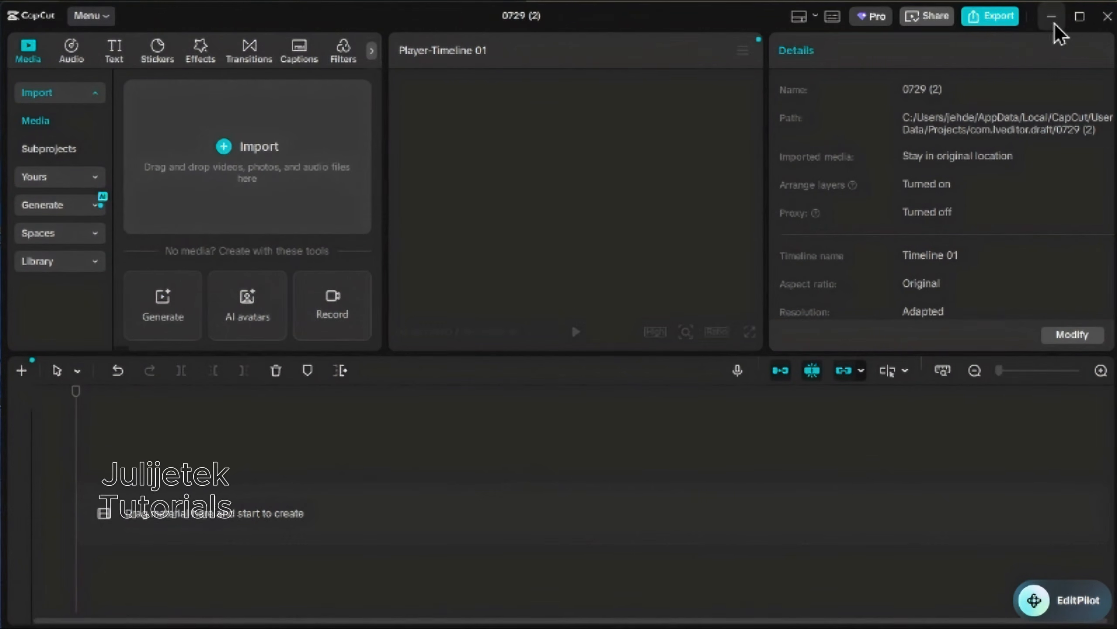
- Maximize the new empty project 0729 (2) and import the video YOUTUBE PRESENTER (1).mp4 into its media
{"action": "left_click", "coordinate": [1080, 16]}
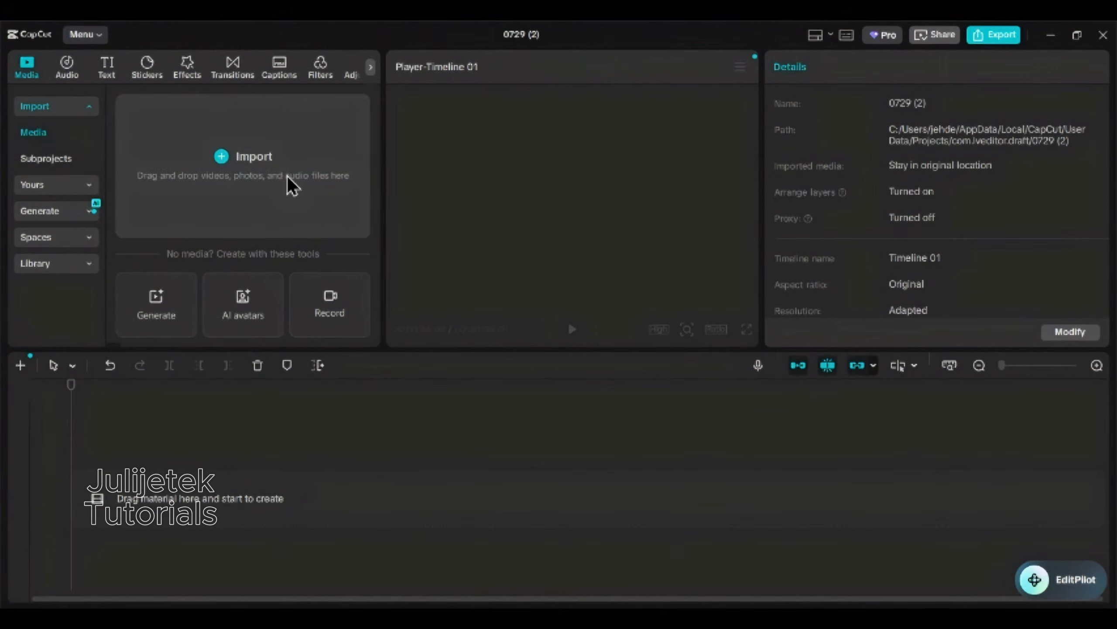
{"action": "left_click", "coordinate": [287, 180]}
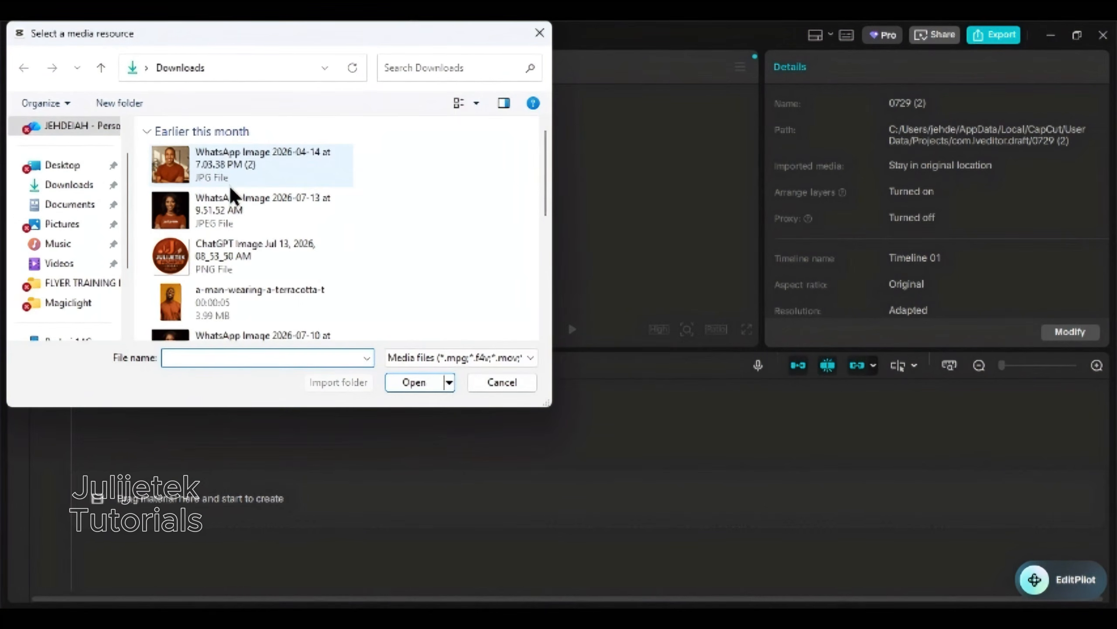
{"action": "key", "text": "Escape"}
{"action": "left_click_drag", "start_coordinate": [568, 321], "coordinate": [241, 209]}
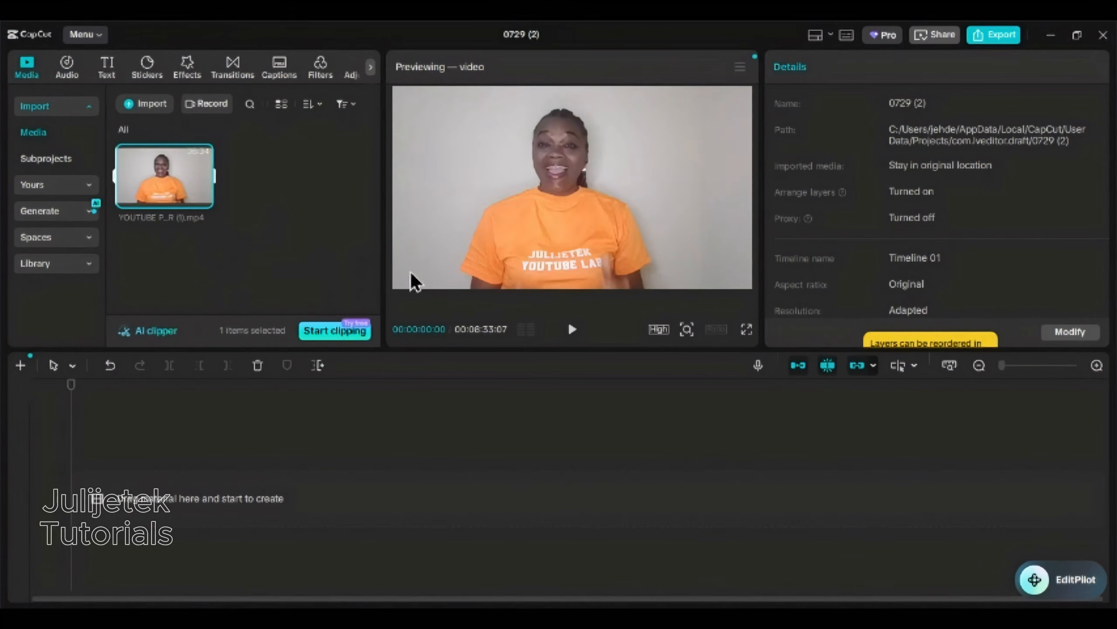
- Place the presenter video on the timeline and return the playhead to 00:00:00:00
{"action": "left_click_drag", "start_coordinate": [170, 178], "coordinate": [181, 476]}
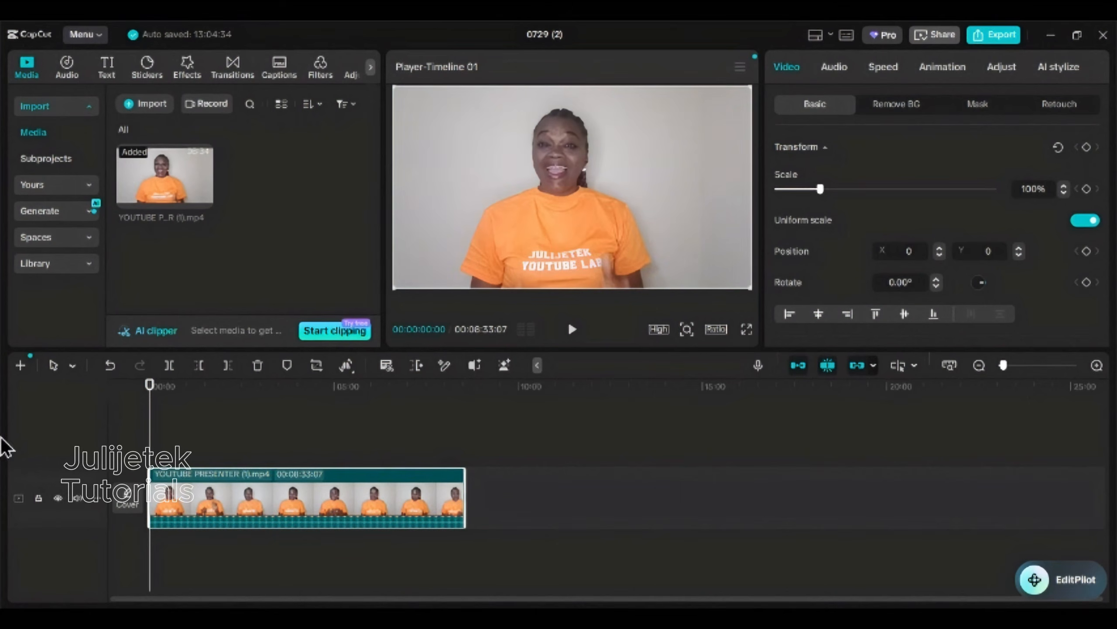
{"action": "left_click", "coordinate": [244, 429]}
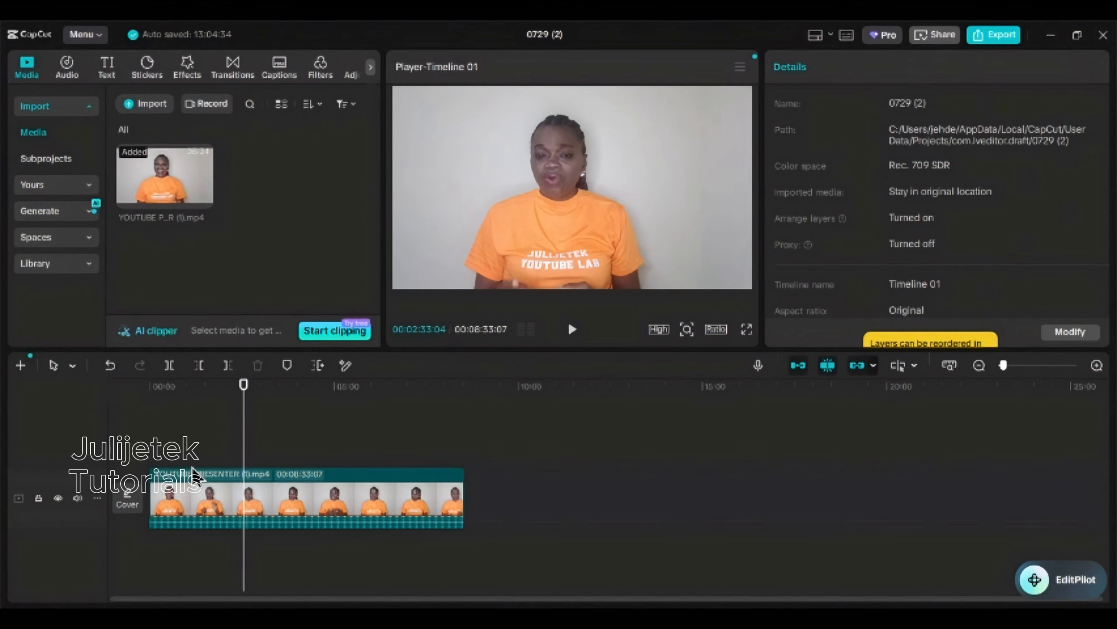
{"action": "left_click_drag", "start_coordinate": [241, 389], "coordinate": [152, 389]}
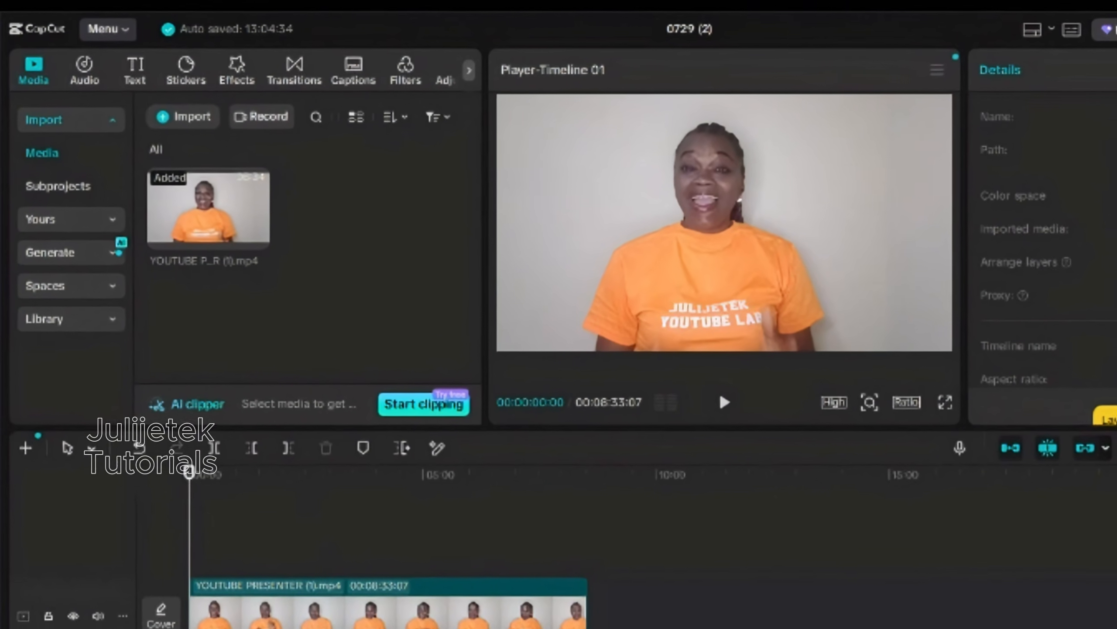
- Add a custom adjustment layer above the presenter clip at the start of the timeline
{"action": "left_click", "coordinate": [317, 623]}
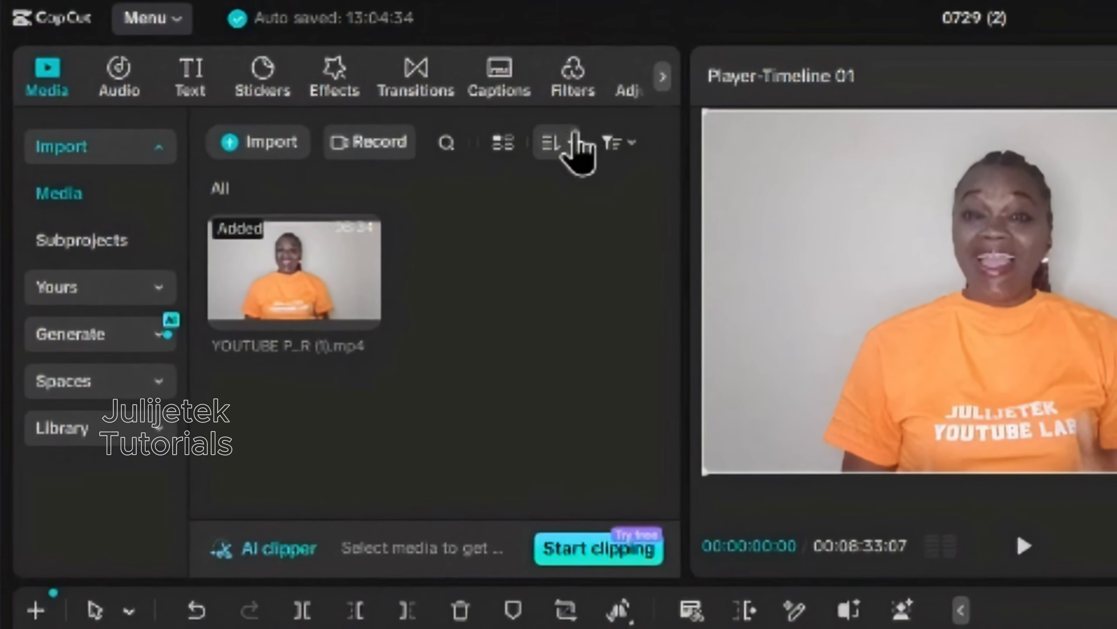
{"action": "left_click", "coordinate": [687, 77]}
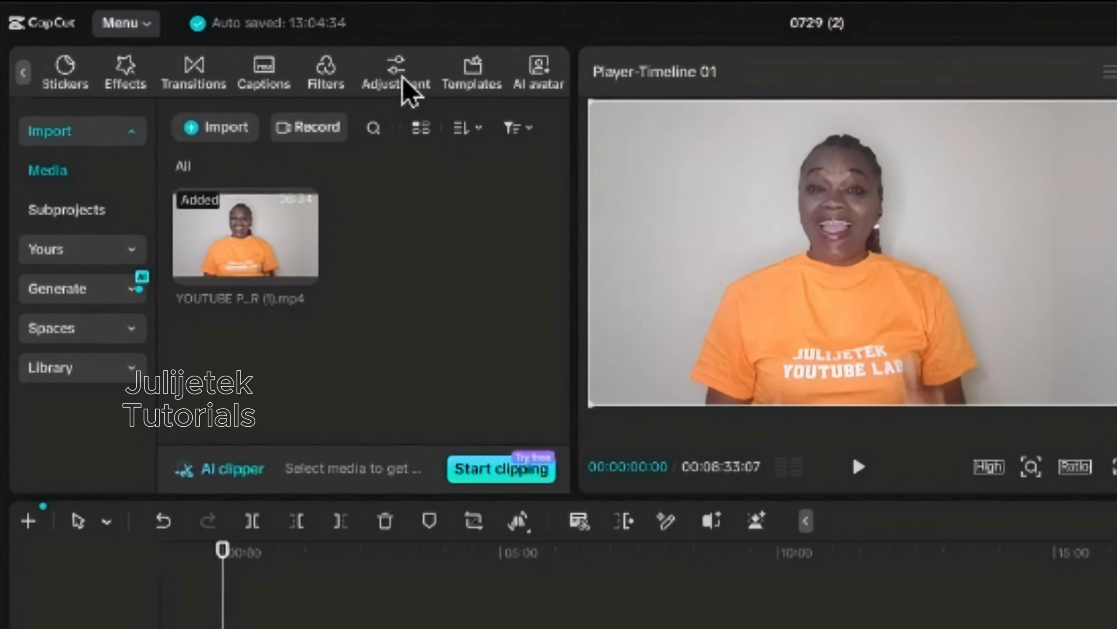
{"action": "left_click", "coordinate": [436, 81]}
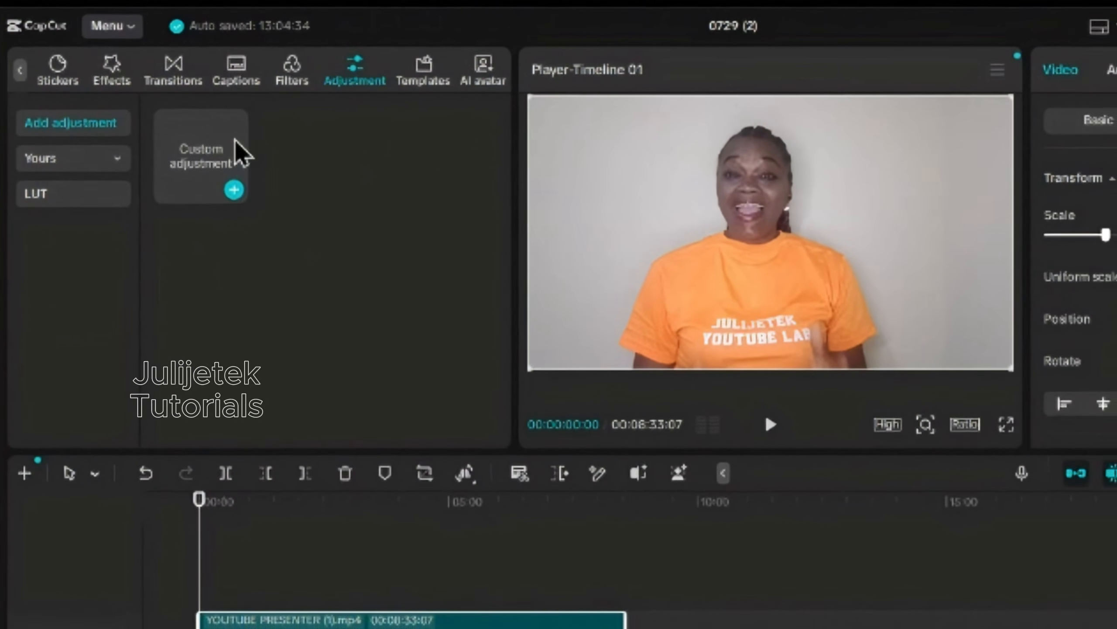
{"action": "mouse_move", "coordinate": [185, 166]}
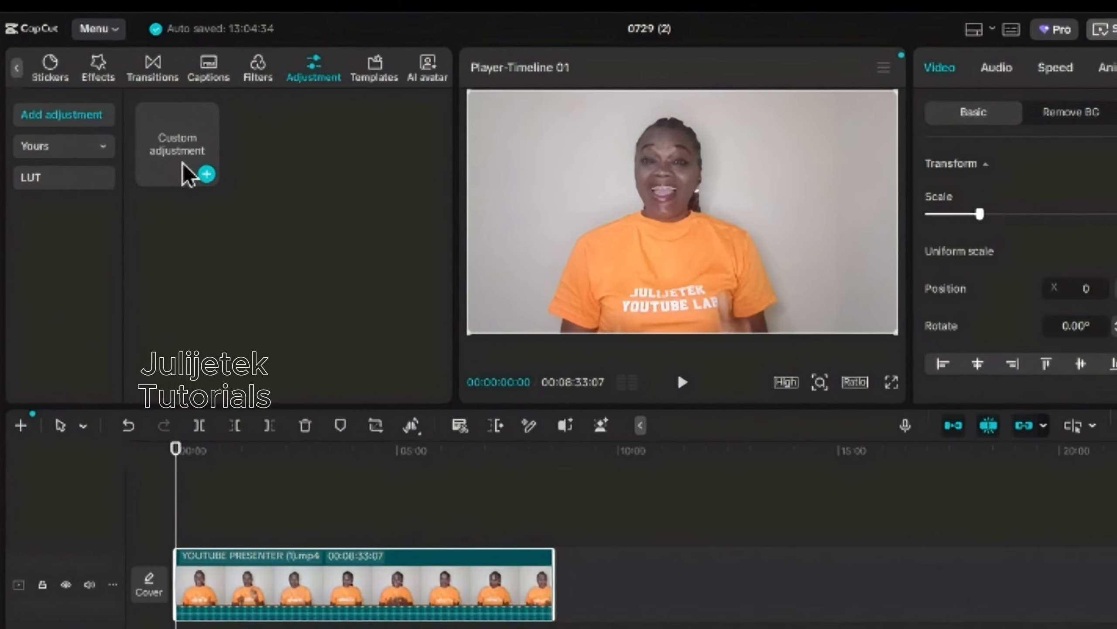
{"action": "left_click", "coordinate": [201, 169]}
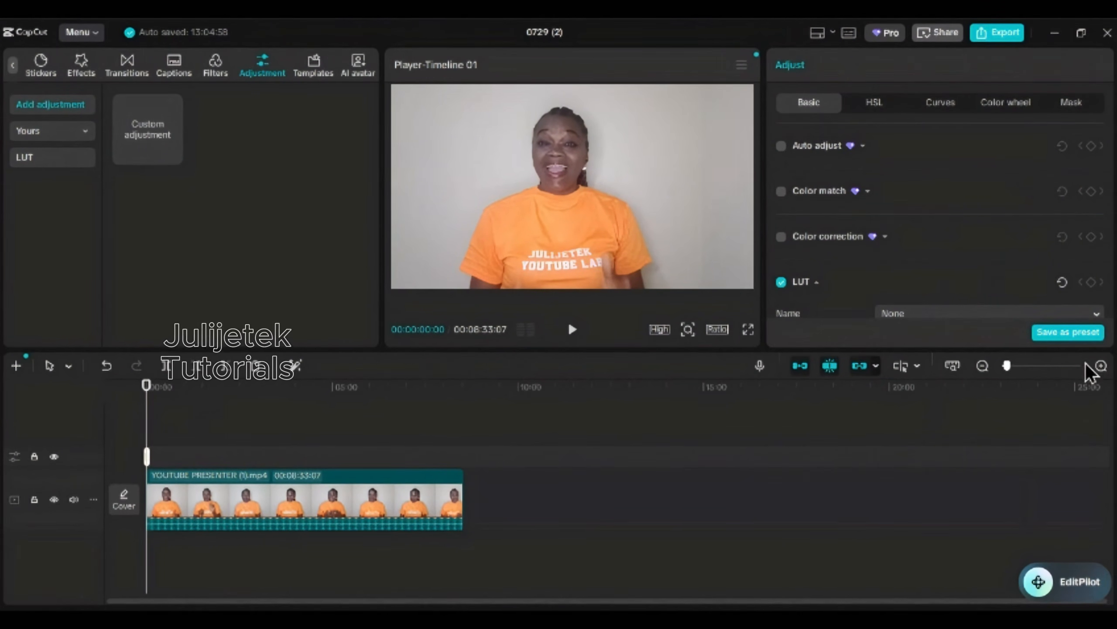
- Extend the adjustment layer so that it covers the full length of the presenter video
{"action": "left_click", "coordinate": [1102, 365]}
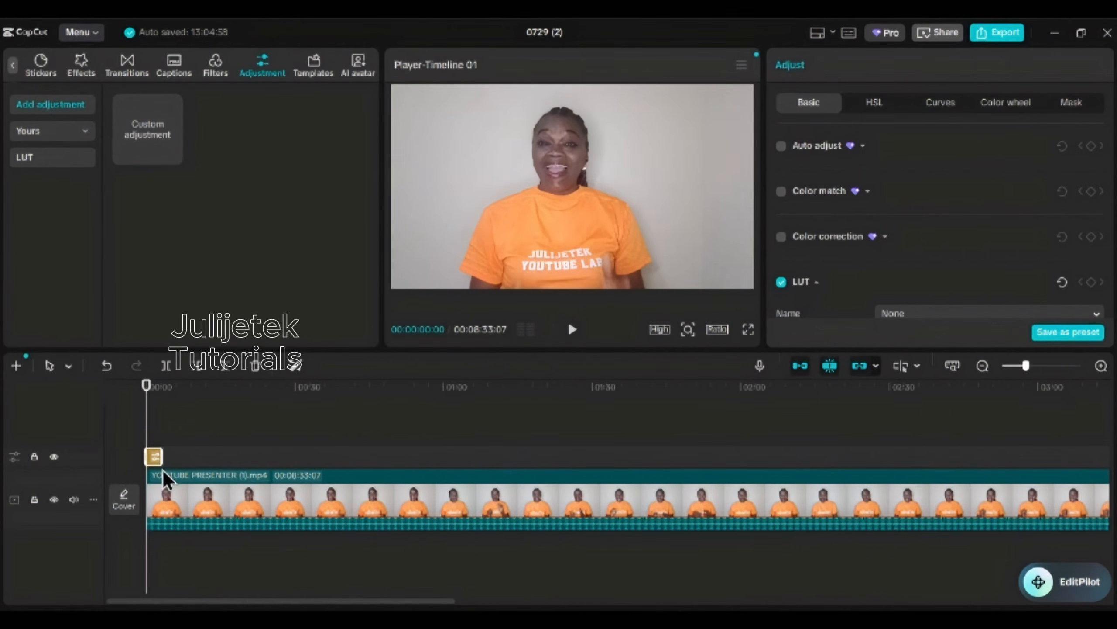
{"action": "left_click_drag", "start_coordinate": [168, 455], "coordinate": [802, 458]}
{"action": "left_click", "coordinate": [982, 366]}
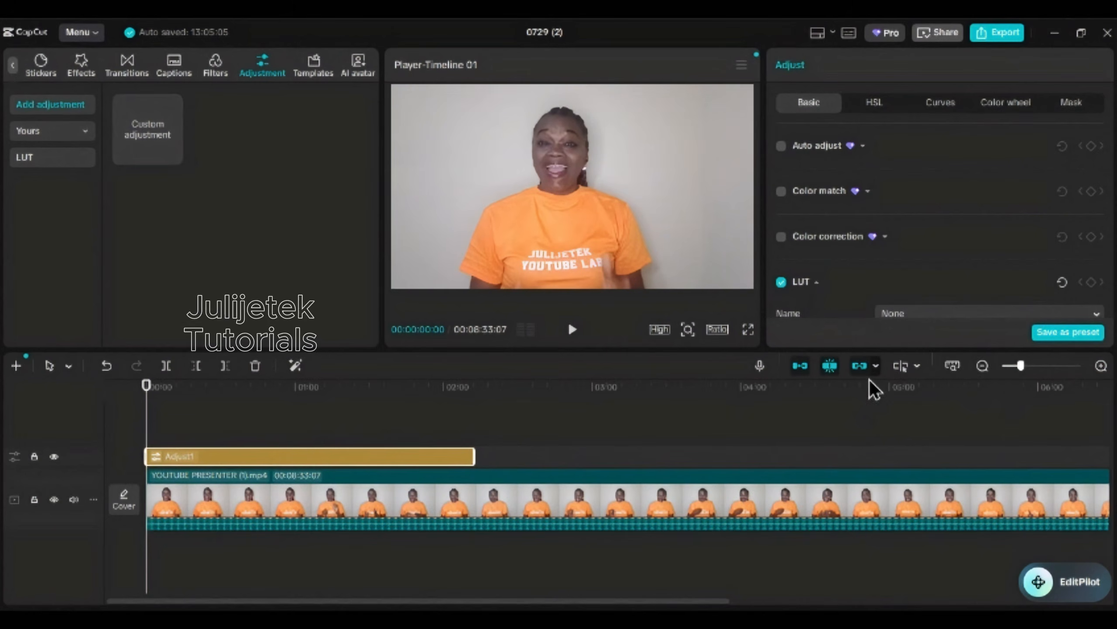
{"action": "left_click", "coordinate": [984, 366]}
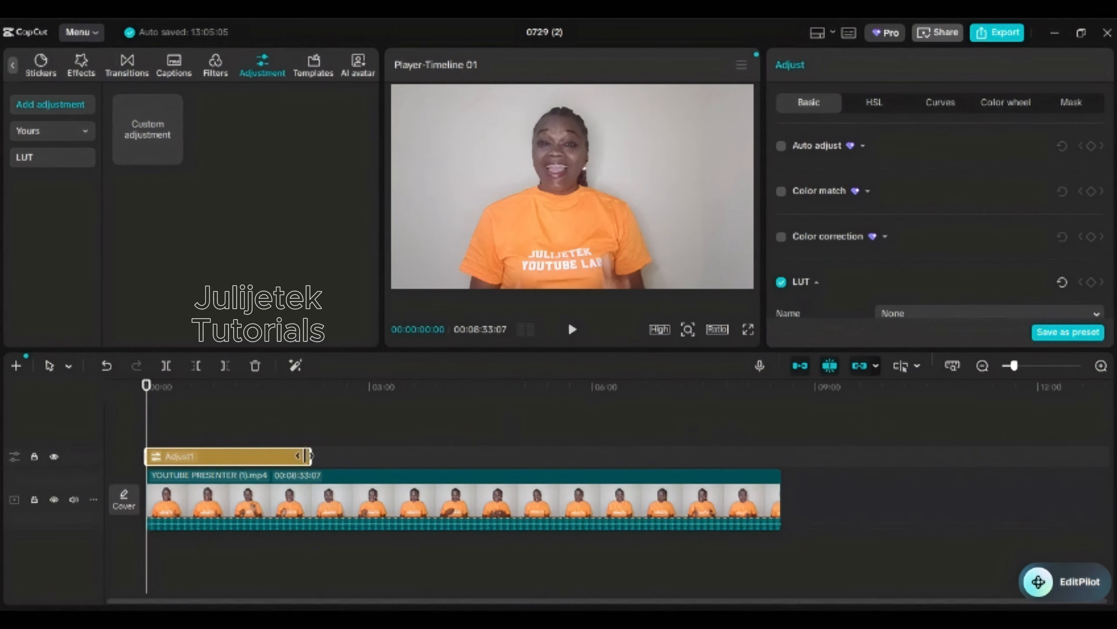
{"action": "left_click_drag", "start_coordinate": [309, 459], "coordinate": [781, 482]}
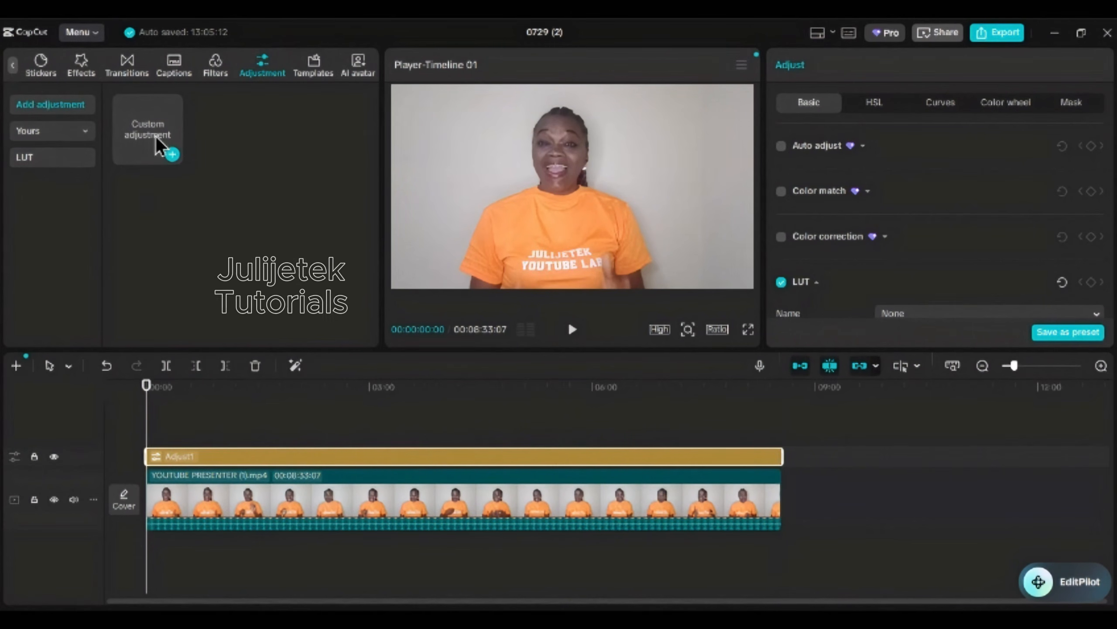
- Add a second custom adjustment layer, stretch it over the whole video, and delete it again
{"action": "left_click", "coordinate": [172, 155]}
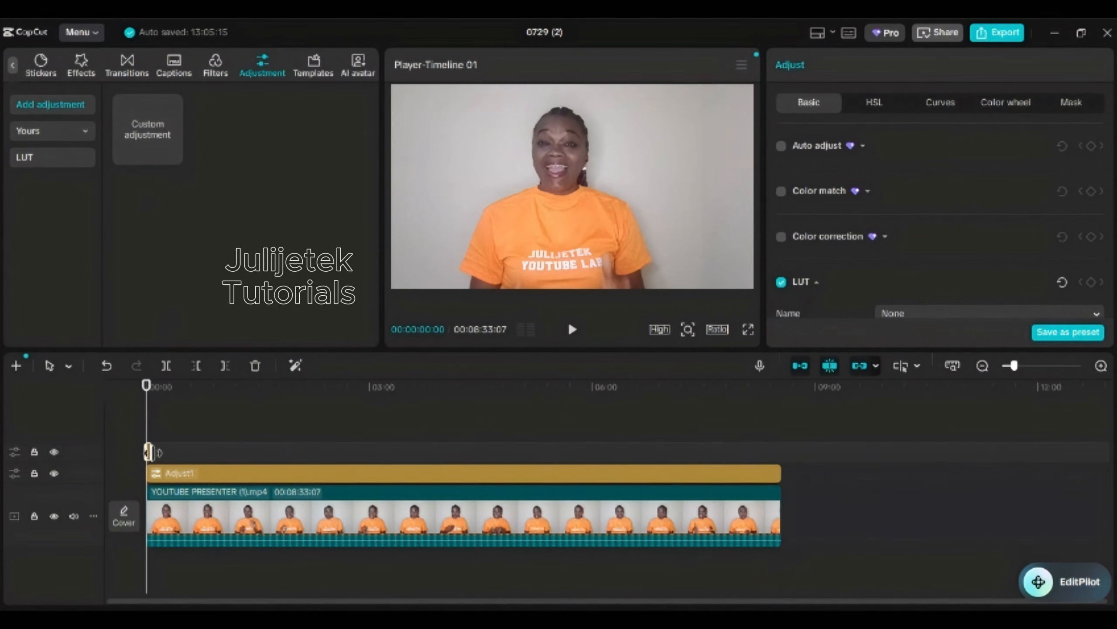
{"action": "left_click_drag", "start_coordinate": [151, 452], "coordinate": [783, 487]}
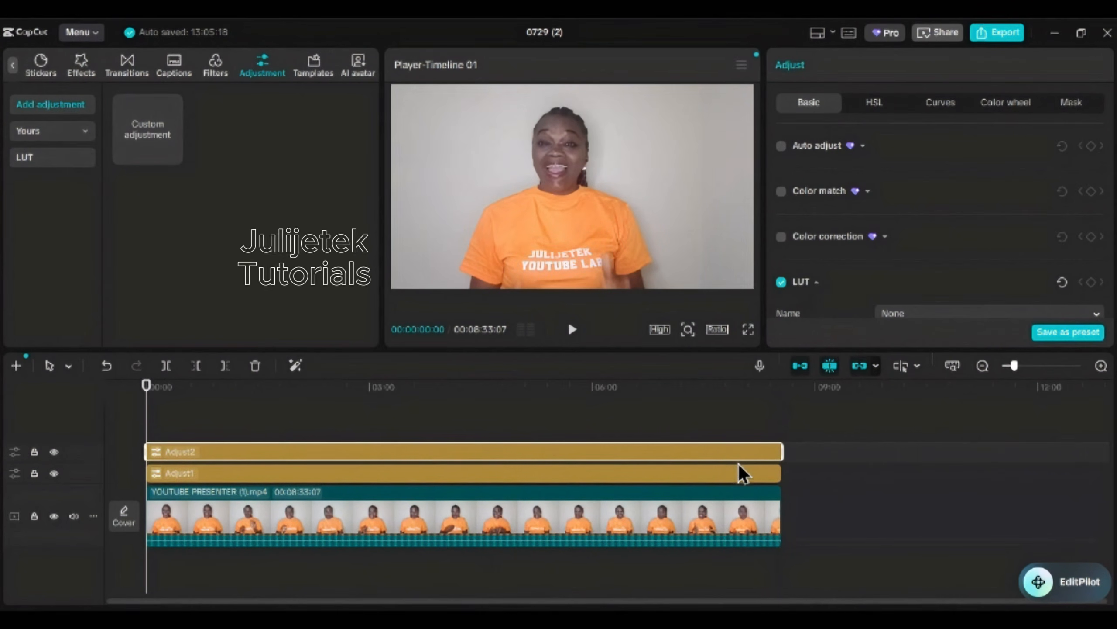
{"action": "key", "text": "Delete"}
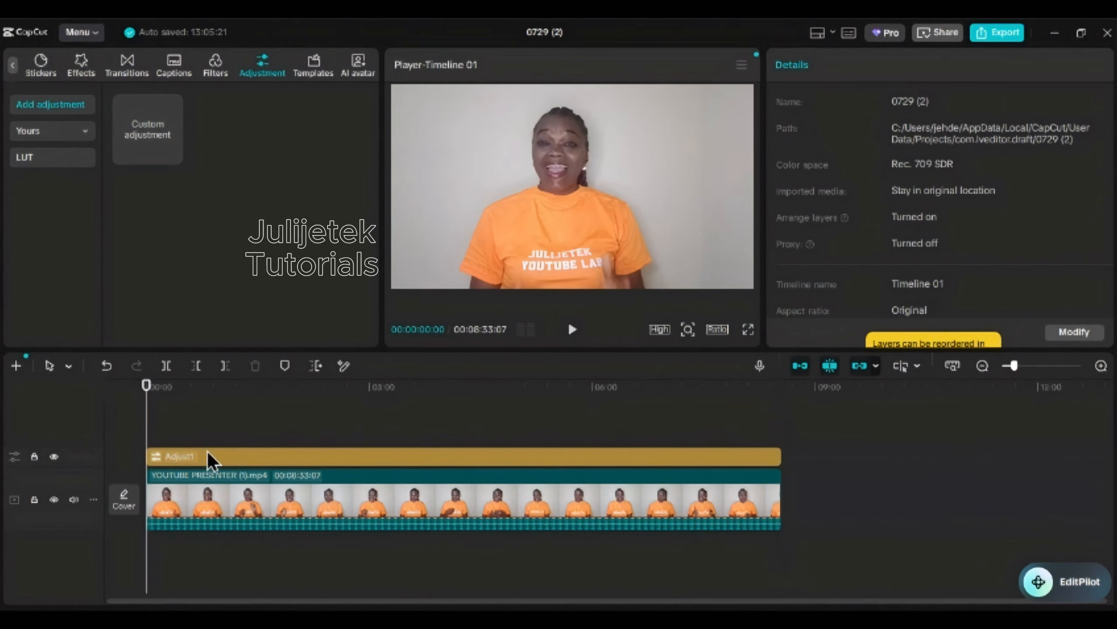
- Enable color correction on the adjustment layer and check the corrected picture full screen
{"action": "left_click", "coordinate": [241, 460]}
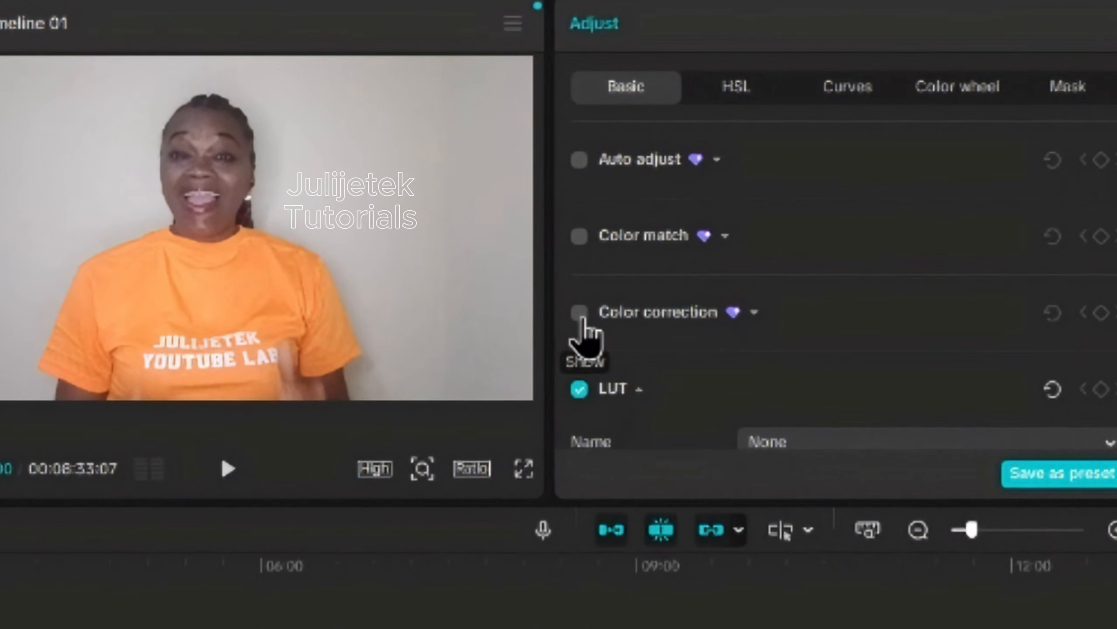
{"action": "left_click", "coordinate": [579, 312]}
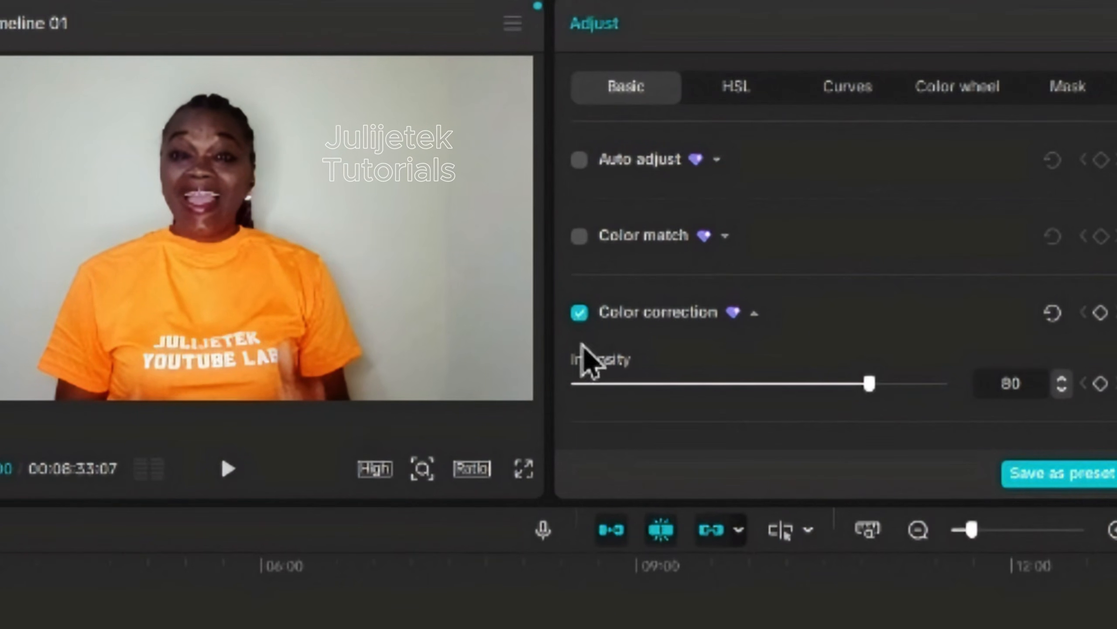
{"action": "scroll", "coordinate": [636, 279], "scroll_direction": "down", "scroll_amount": 5}
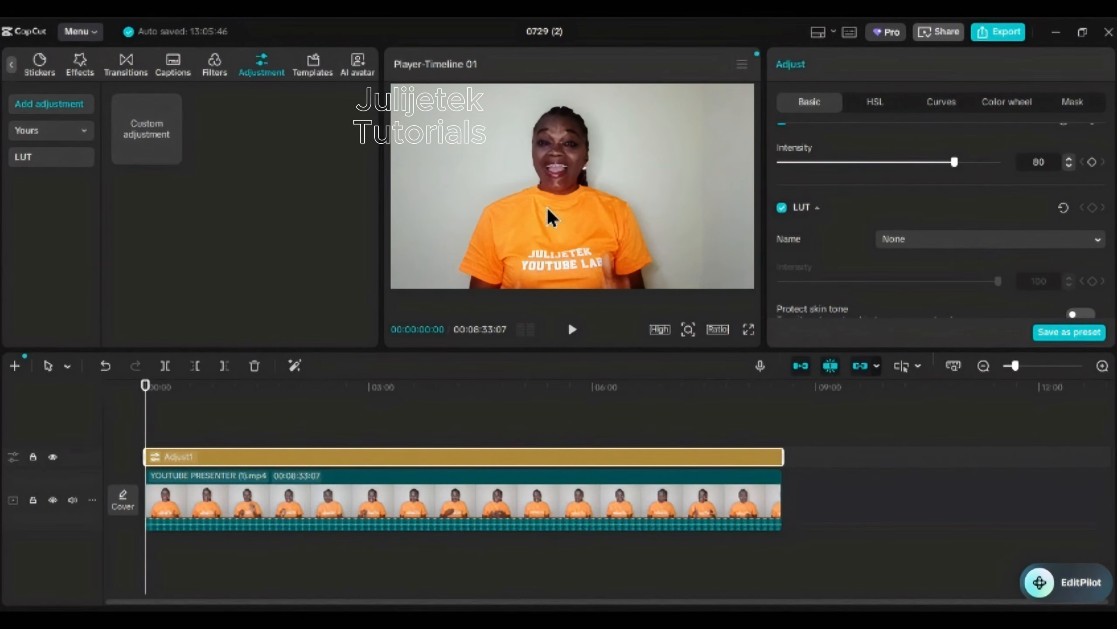
{"action": "left_click", "coordinate": [748, 330]}
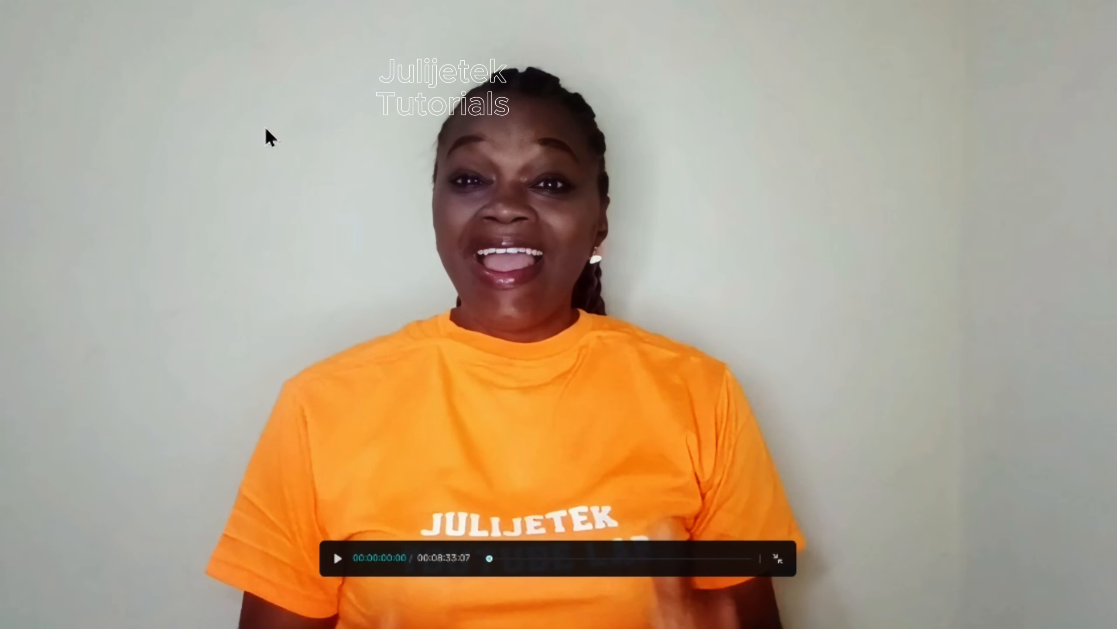
{"action": "key", "text": "Escape"}
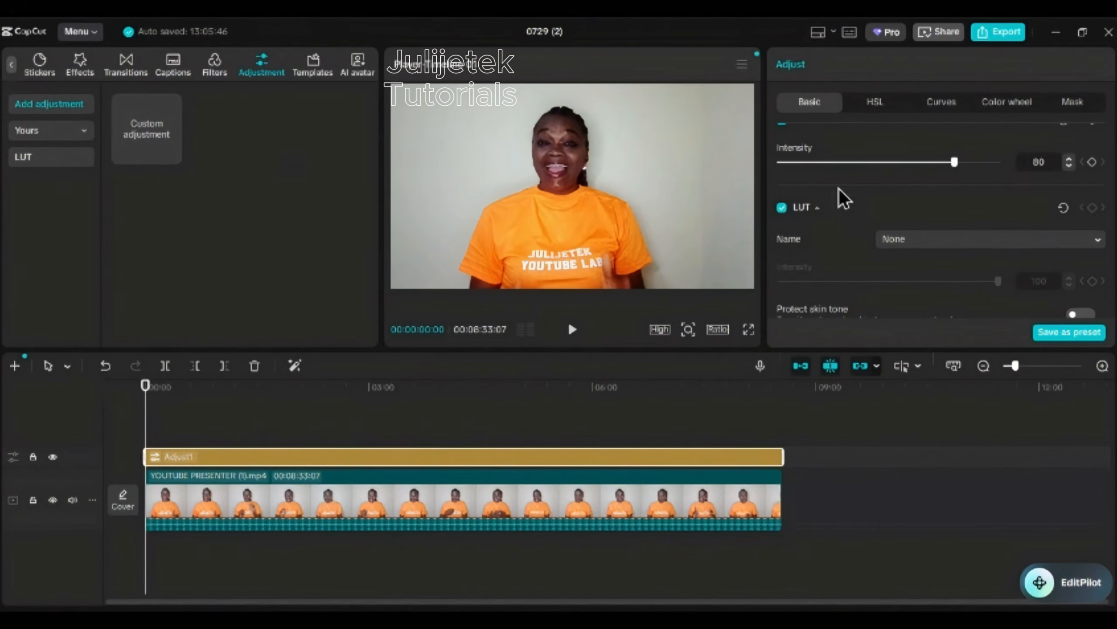
- Turn on Protect skin tone in the adjustment layer's LUT settings
{"action": "scroll", "coordinate": [842, 201], "scroll_direction": "down", "scroll_amount": 1}
{"action": "scroll", "coordinate": [847, 203], "scroll_direction": "up", "scroll_amount": 3}
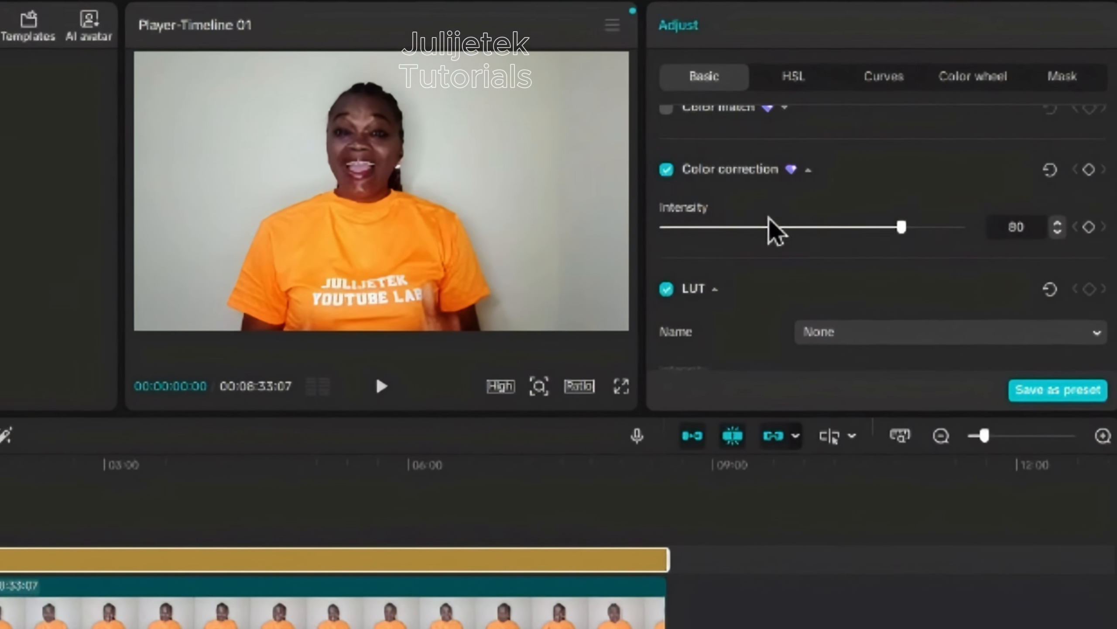
{"action": "scroll", "coordinate": [768, 224], "scroll_direction": "down", "scroll_amount": 5}
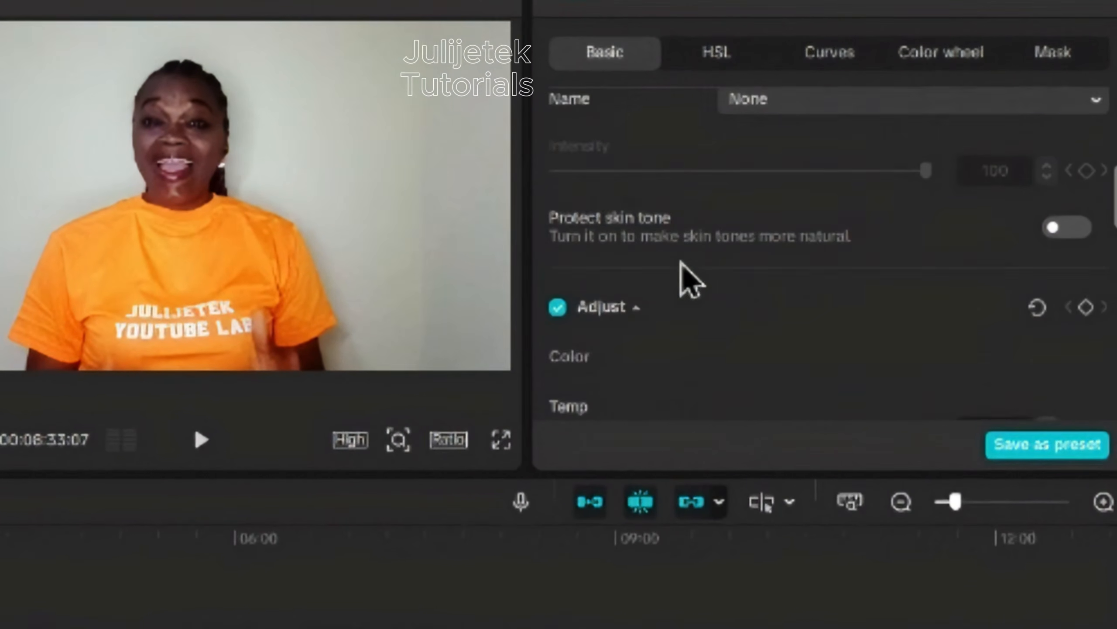
{"action": "scroll", "coordinate": [682, 273], "scroll_direction": "up", "scroll_amount": 2}
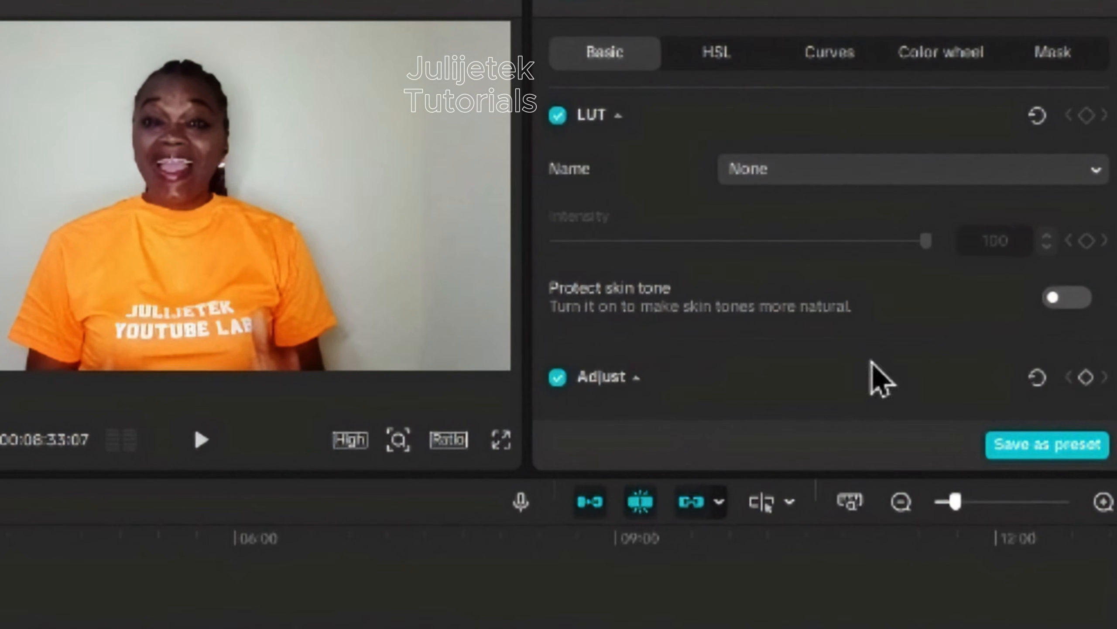
{"action": "left_click", "coordinate": [1060, 299]}
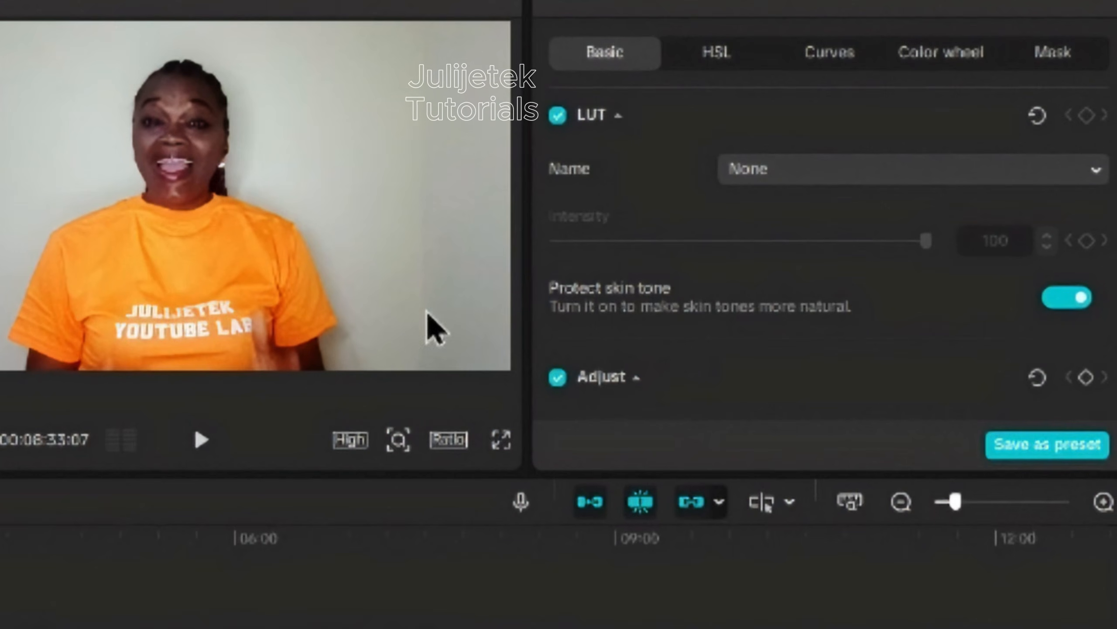
- Set the adjustment layer's color temperature to 3 and its saturation to 5
{"action": "scroll", "coordinate": [620, 316], "scroll_direction": "down", "scroll_amount": 3}
{"action": "scroll", "coordinate": [700, 308], "scroll_direction": "down", "scroll_amount": 3}
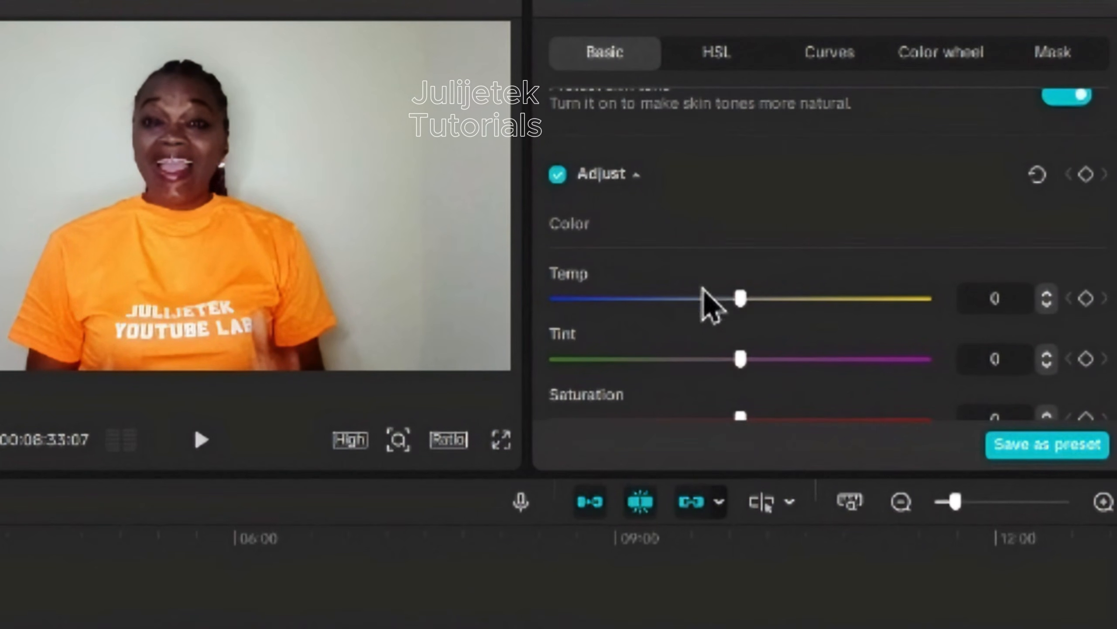
{"action": "scroll", "coordinate": [601, 231], "scroll_direction": "down", "scroll_amount": 2}
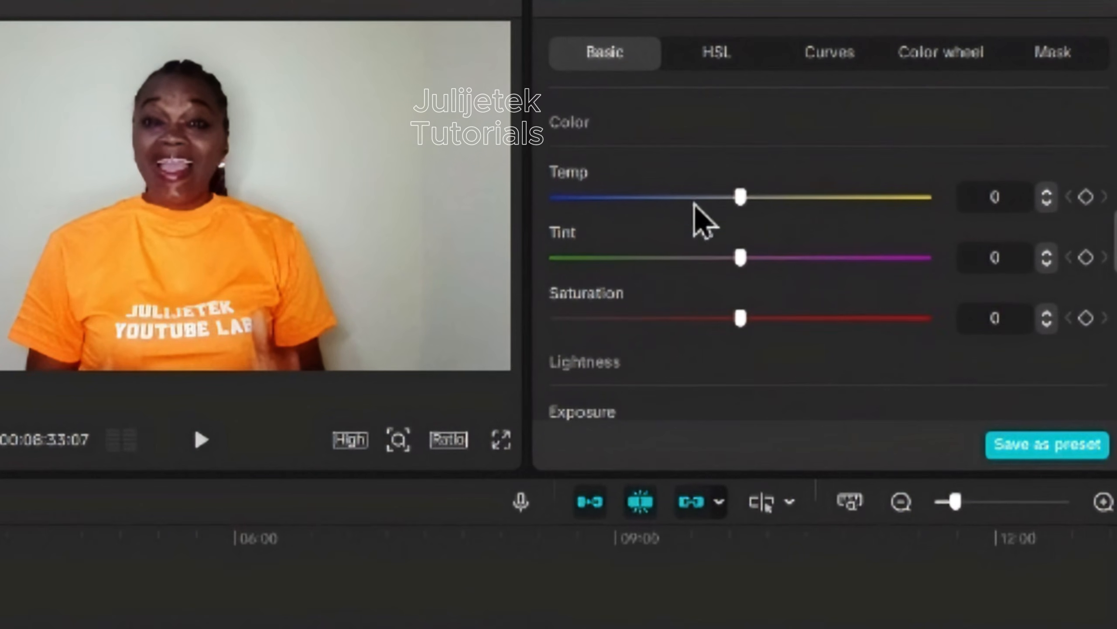
{"action": "mouse_move", "coordinate": [743, 207]}
{"action": "left_mouse_down"}
{"action": "mouse_move", "coordinate": [793, 231]}
{"action": "mouse_move", "coordinate": [746, 223]}
{"action": "mouse_move", "coordinate": [953, 228]}
{"action": "mouse_move", "coordinate": [743, 216]}
{"action": "mouse_move", "coordinate": [752, 221]}
{"action": "left_mouse_up"}
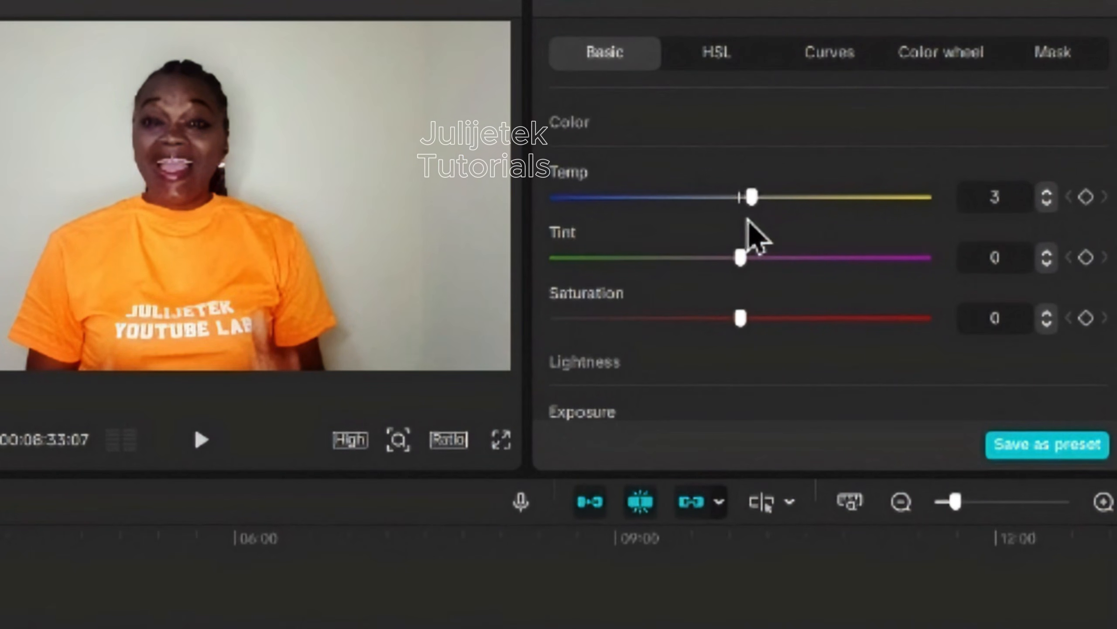
{"action": "scroll", "coordinate": [712, 259], "scroll_direction": "down", "scroll_amount": 3}
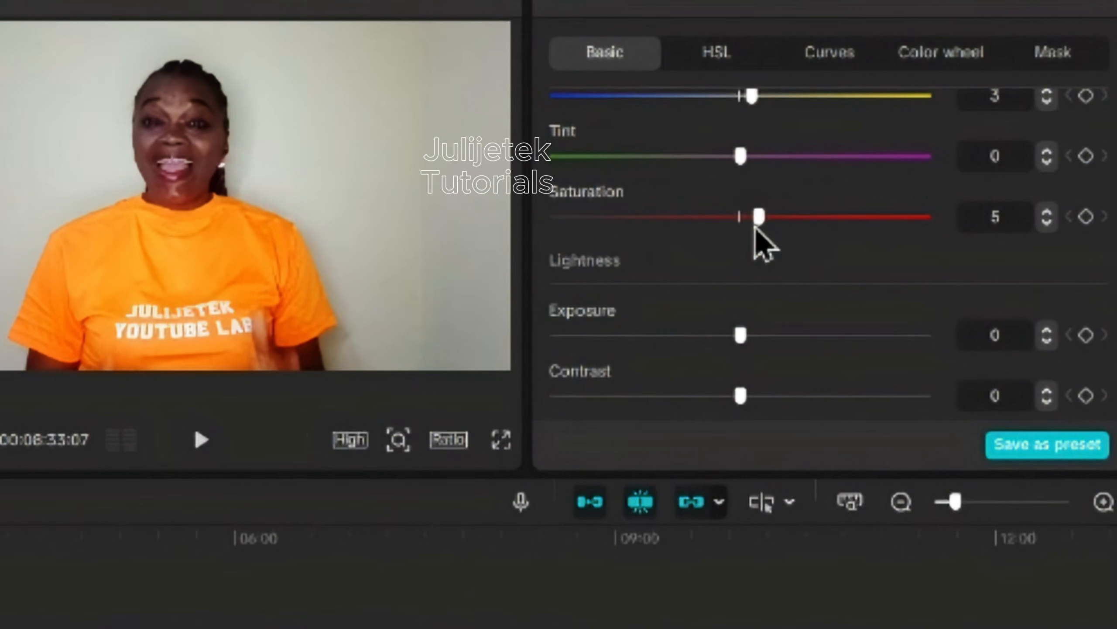
- Set the adjustment layer's exposure to 4 and preview the graded video full screen
{"action": "scroll", "coordinate": [705, 268], "scroll_direction": "down", "scroll_amount": 3}
{"action": "mouse_move", "coordinate": [741, 236]}
{"action": "left_mouse_down"}
{"action": "mouse_move", "coordinate": [798, 243]}
{"action": "mouse_move", "coordinate": [763, 242]}
{"action": "left_mouse_up"}
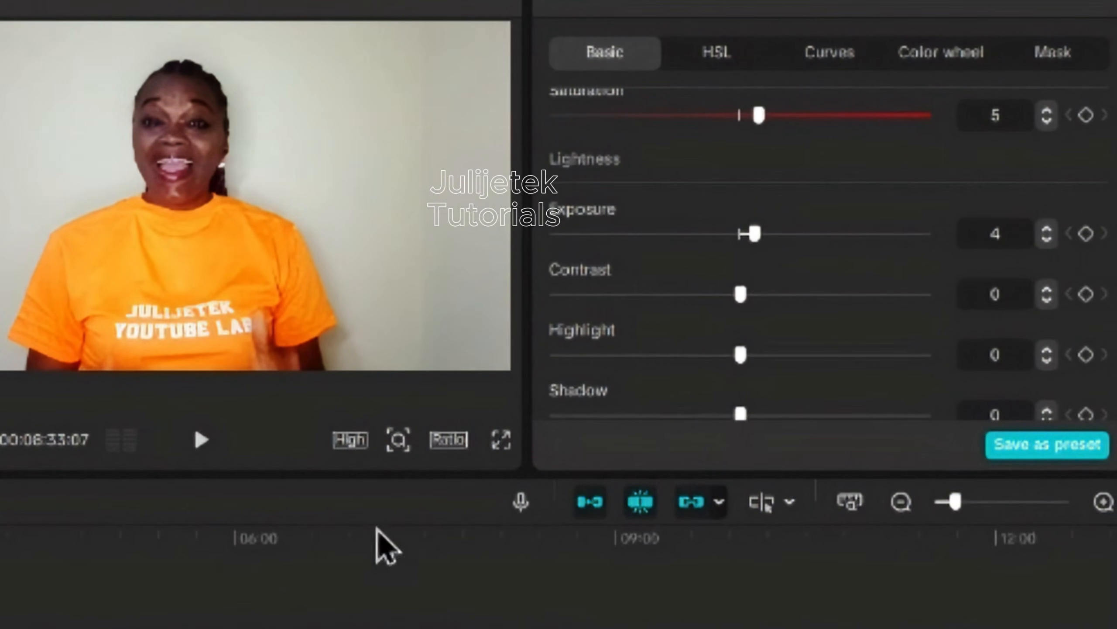
{"action": "left_click", "coordinate": [501, 439]}
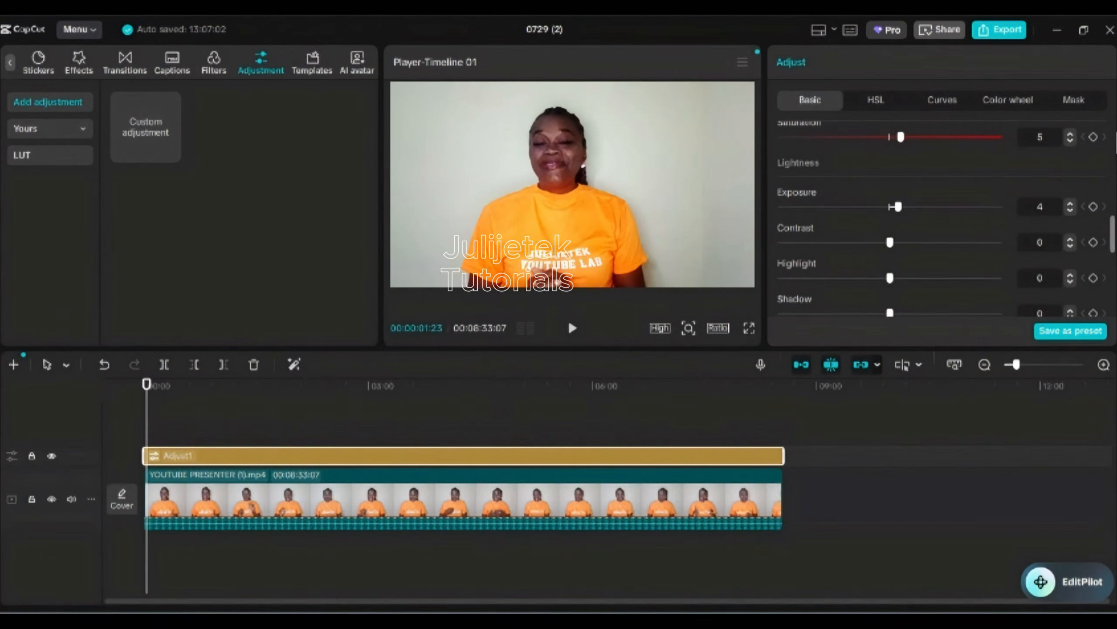
- Try a contrast of 4 on the adjustment layer and set its highlight to 3
{"action": "left_click_drag", "start_coordinate": [891, 250], "coordinate": [896, 252]}
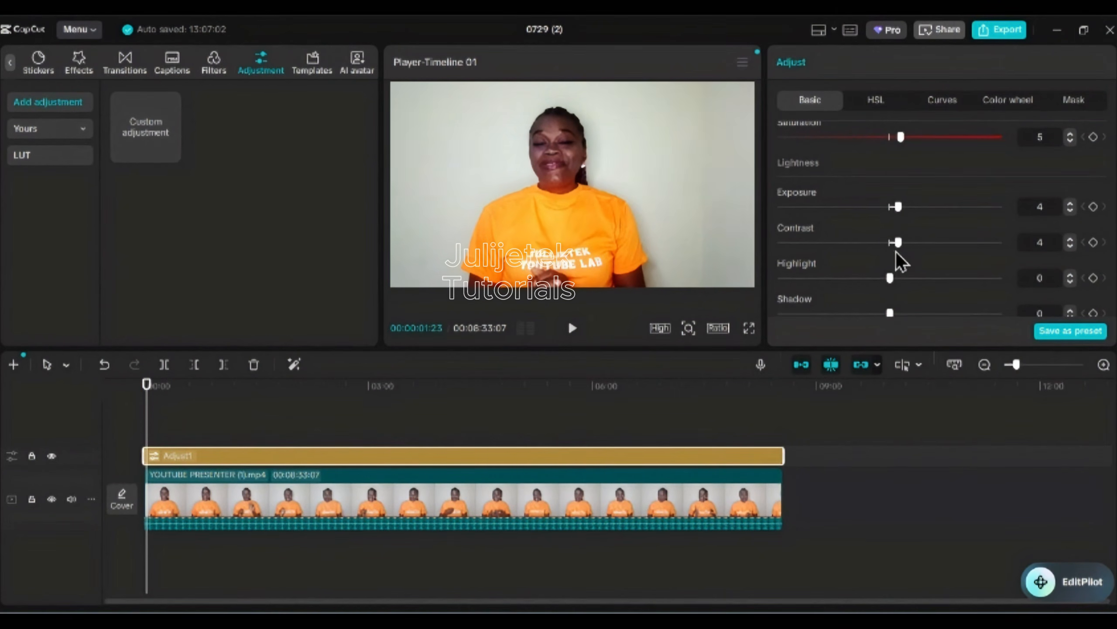
{"action": "scroll", "coordinate": [882, 279], "scroll_direction": "down", "scroll_amount": 3}
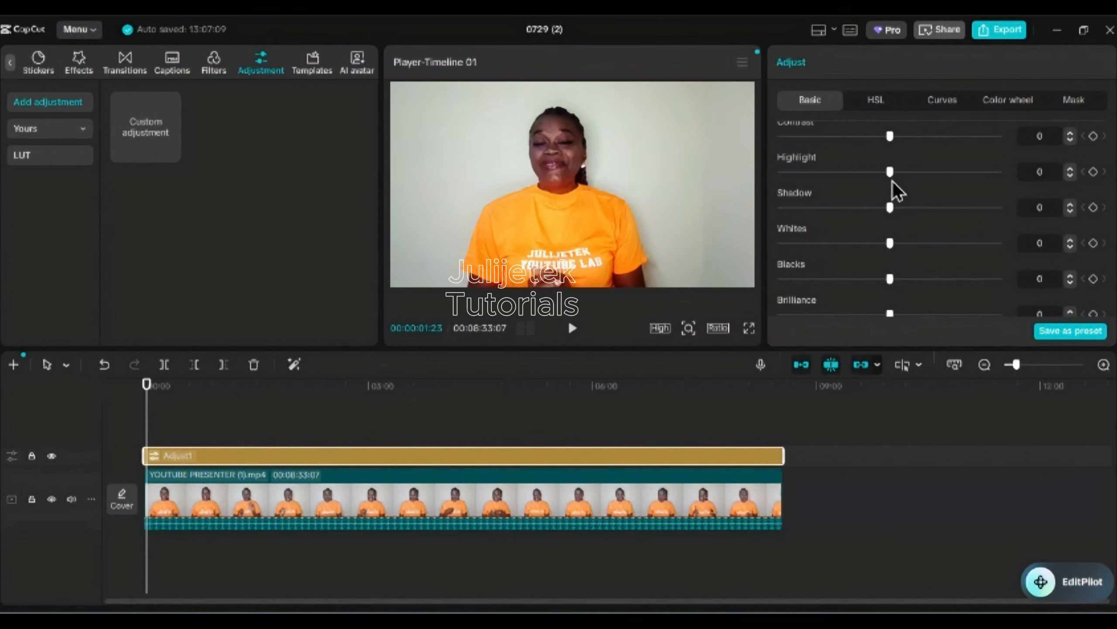
{"action": "scroll", "coordinate": [855, 236], "scroll_direction": "down", "scroll_amount": 5}
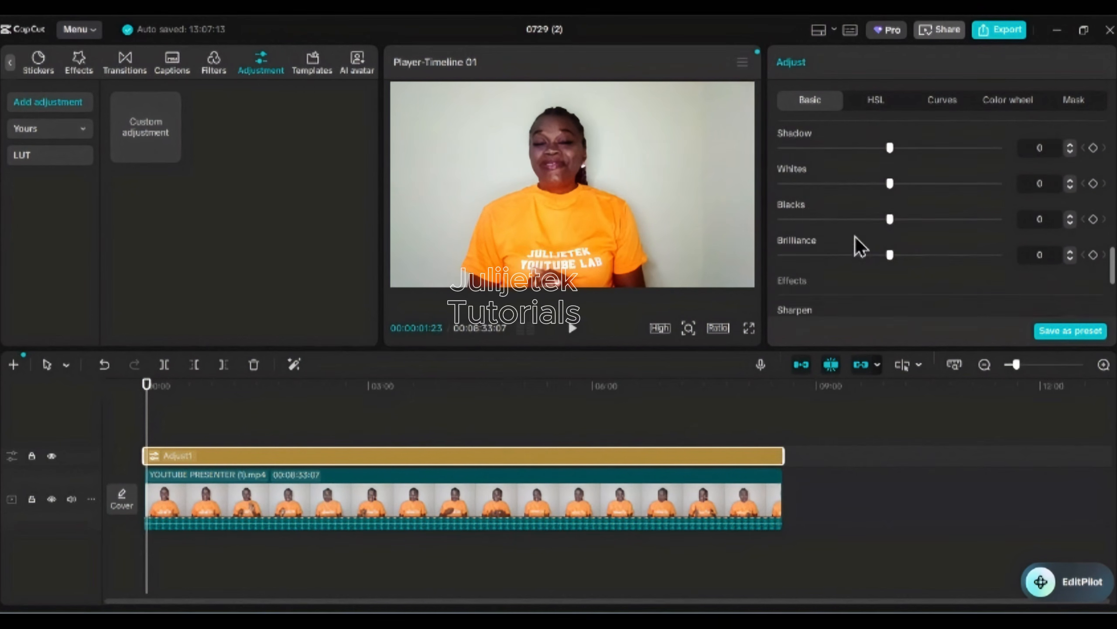
{"action": "scroll", "coordinate": [857, 239], "scroll_direction": "down", "scroll_amount": 1}
{"action": "scroll", "coordinate": [857, 239], "scroll_direction": "up", "scroll_amount": 3}
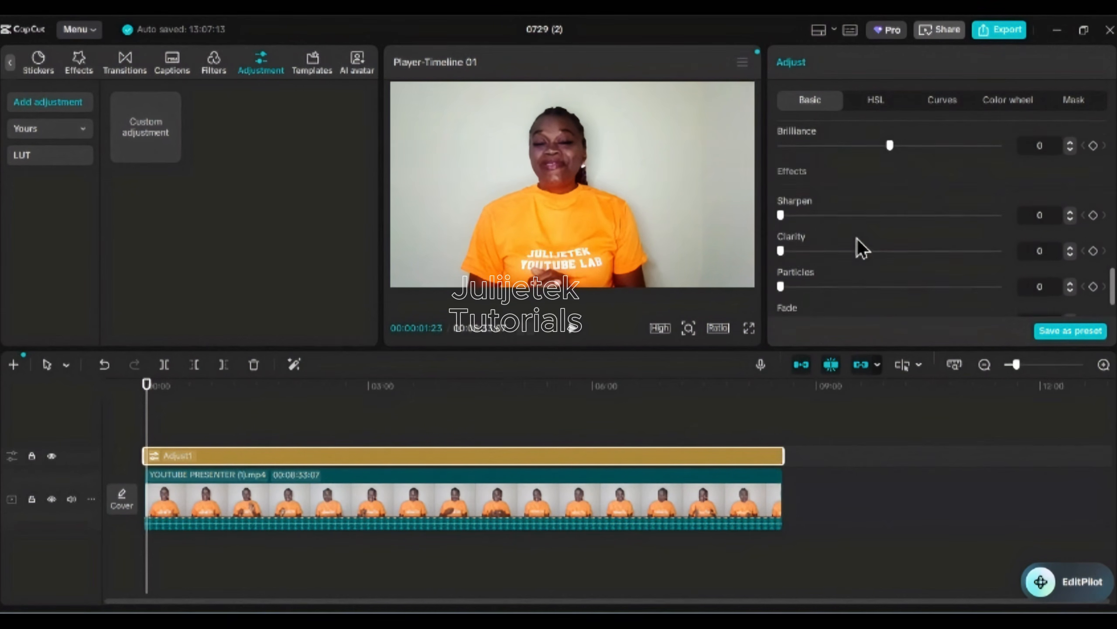
{"action": "scroll", "coordinate": [857, 240], "scroll_direction": "up", "scroll_amount": 3}
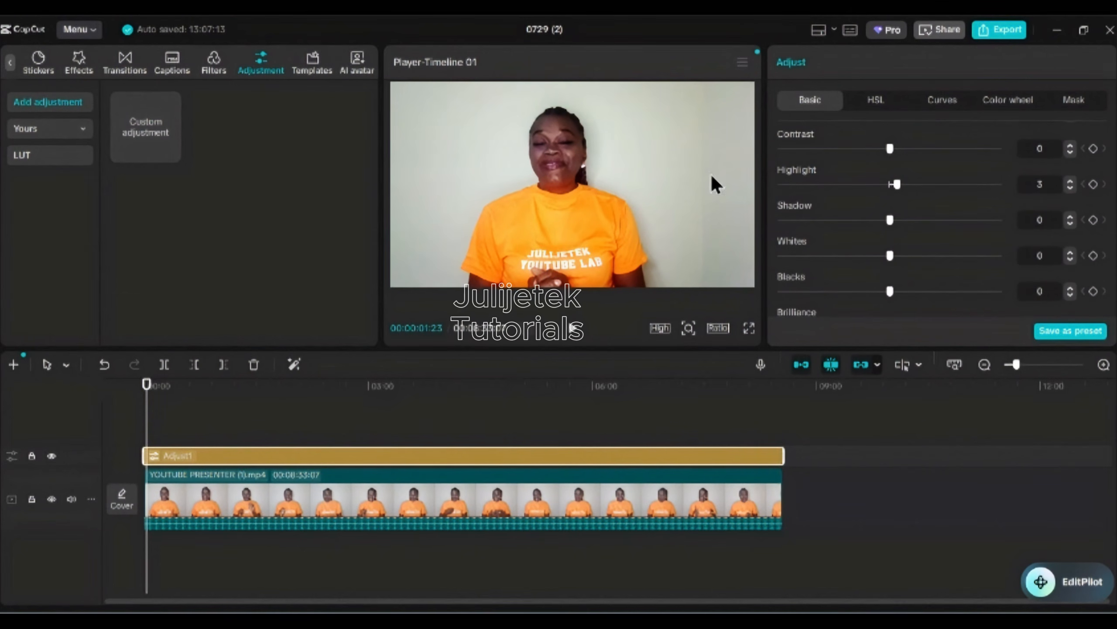
- Add a second custom adjustment layer above the first and extend it to the full length of the presenter video
{"action": "left_click", "coordinate": [170, 152]}
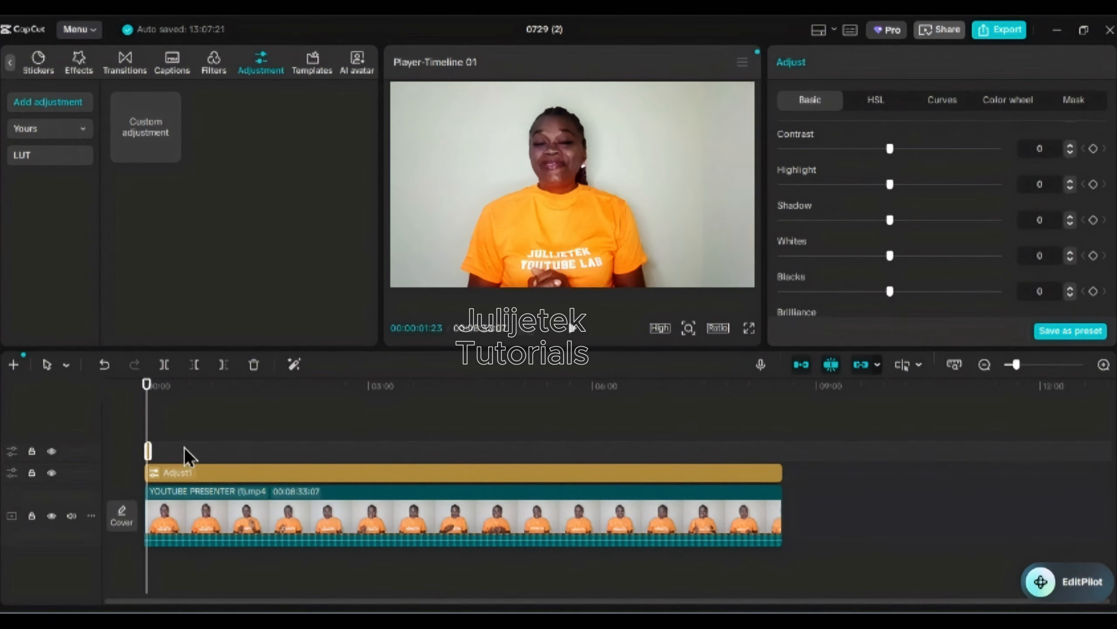
{"action": "left_click_drag", "start_coordinate": [148, 449], "coordinate": [782, 506]}
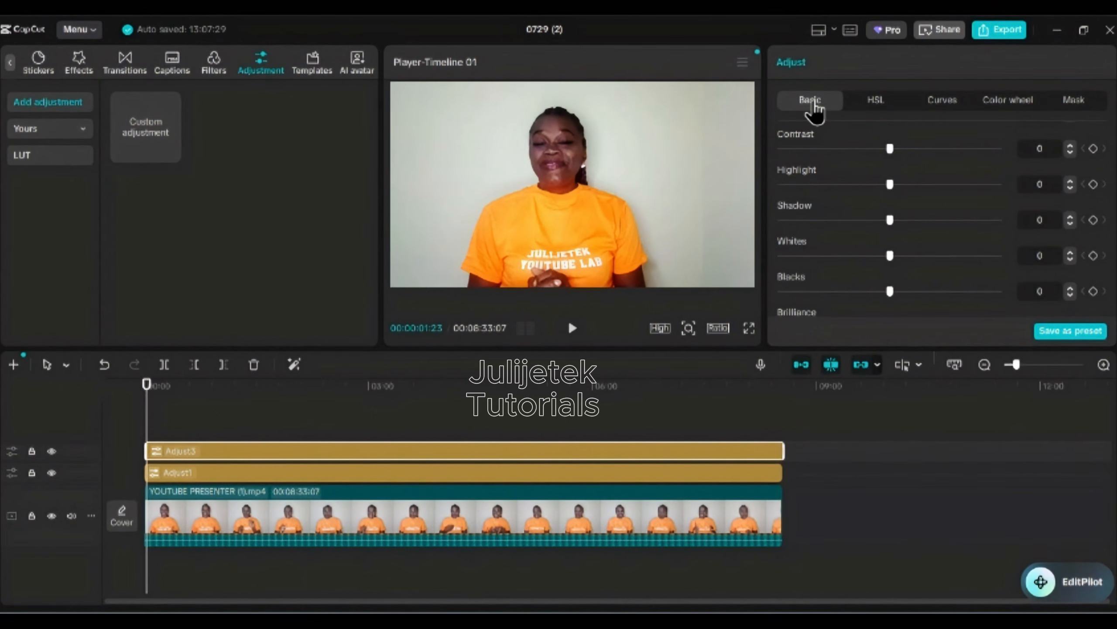
- Set the orange hue to -91 in the new adjustment layer's HSL settings
{"action": "left_click", "coordinate": [874, 115]}
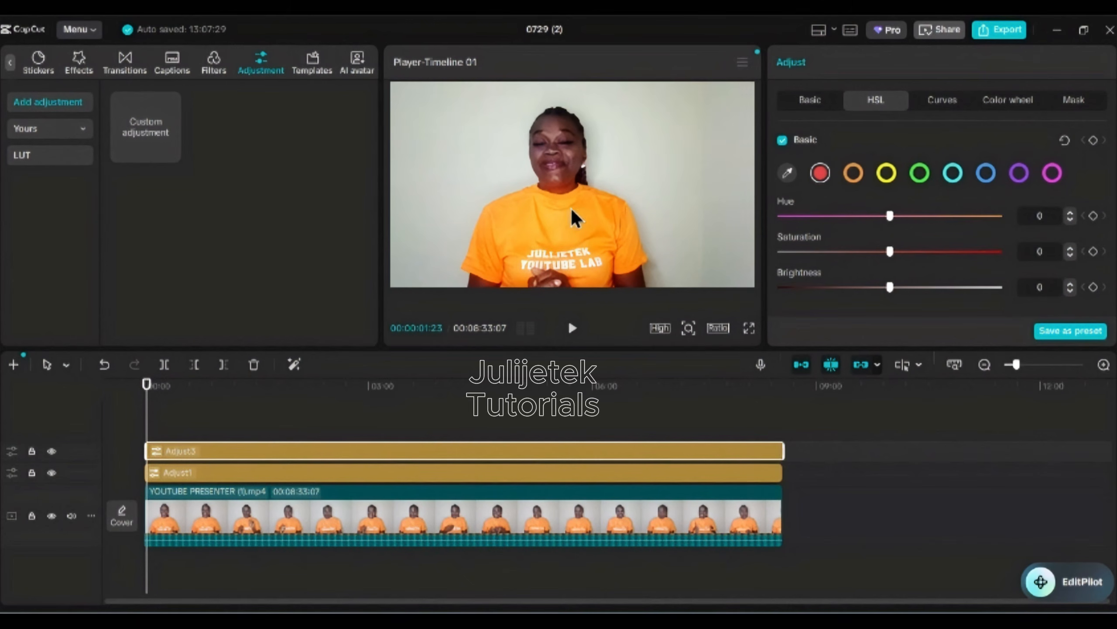
{"action": "left_click", "coordinate": [854, 174]}
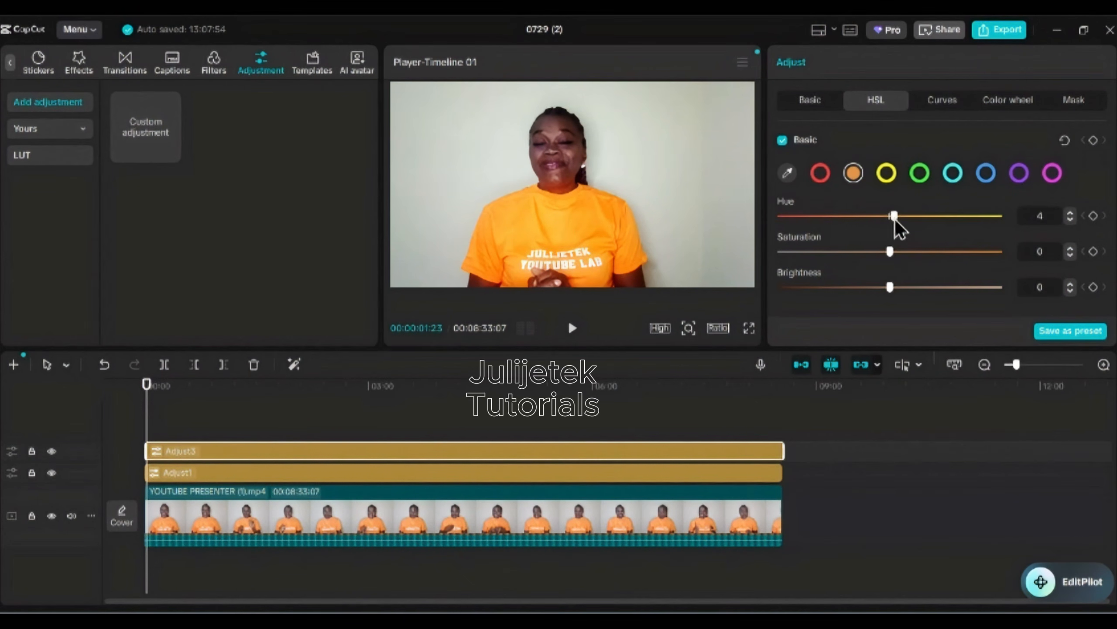
{"action": "left_click_drag", "start_coordinate": [893, 220], "coordinate": [1016, 240]}
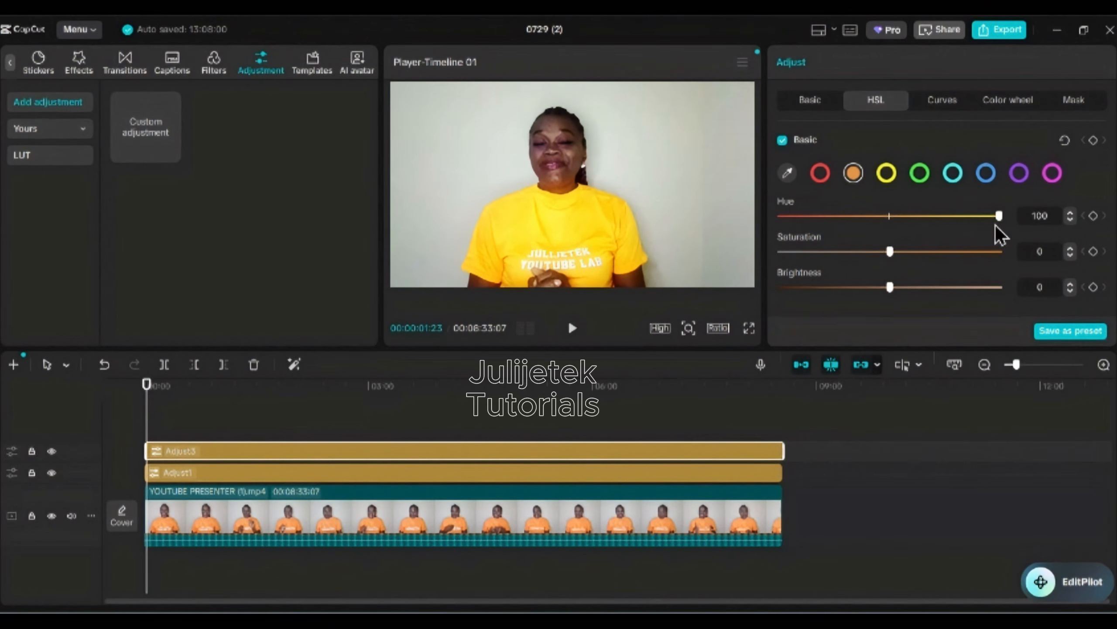
{"action": "left_click_drag", "start_coordinate": [998, 238], "coordinate": [786, 246]}
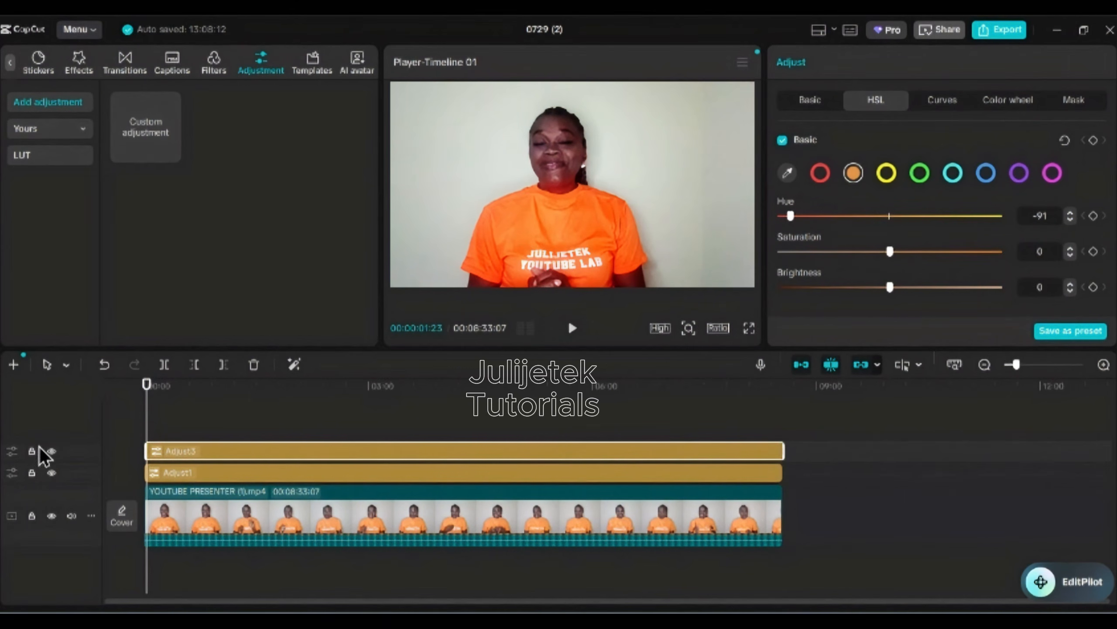
- Hide both adjustment layers and show them again to compare the picture without and with the grade
{"action": "left_click", "coordinate": [51, 452]}
{"action": "left_click", "coordinate": [52, 471]}
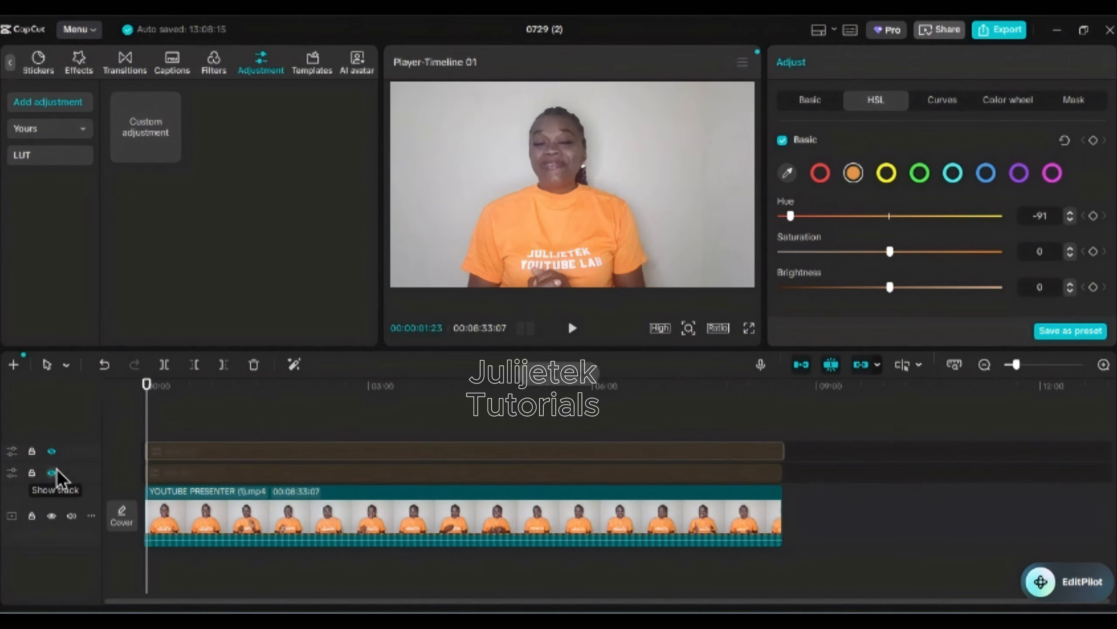
{"action": "left_click", "coordinate": [52, 473]}
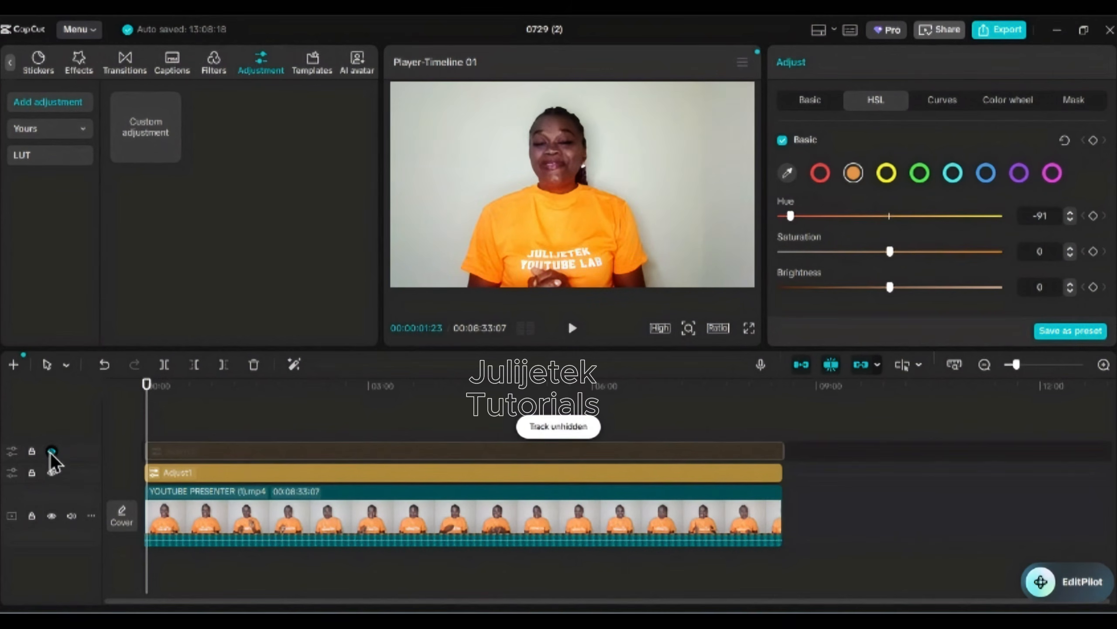
{"action": "left_click", "coordinate": [52, 451]}
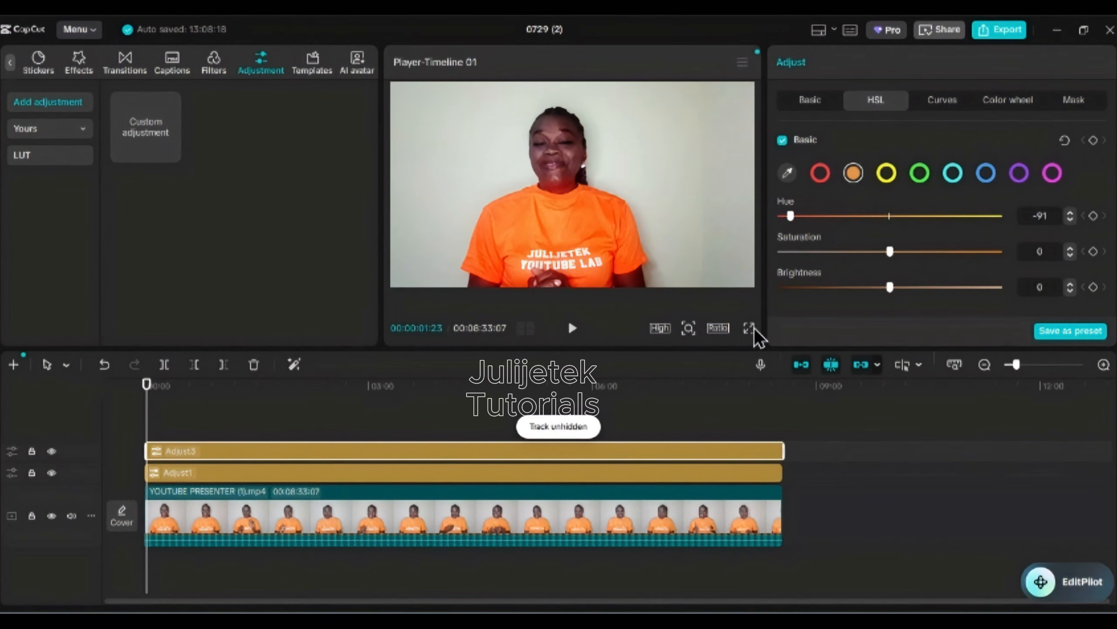
- Play a few seconds of the graded video full screen to check the shifted orange shirt
{"action": "left_click", "coordinate": [749, 328]}
{"action": "key", "text": "space"}
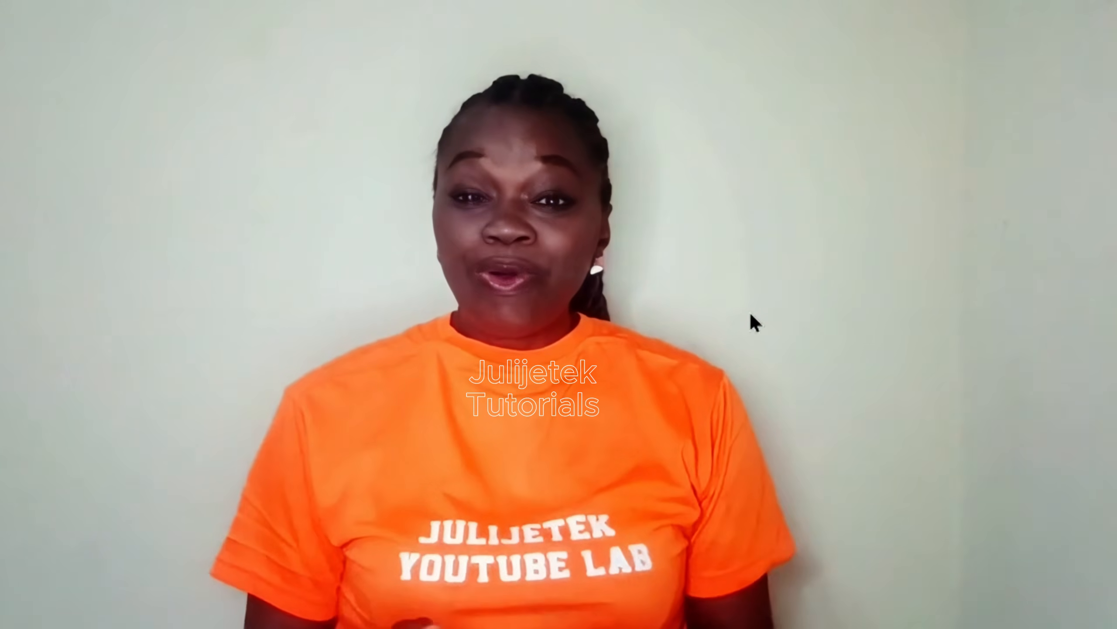
{"action": "key", "text": "Escape"}
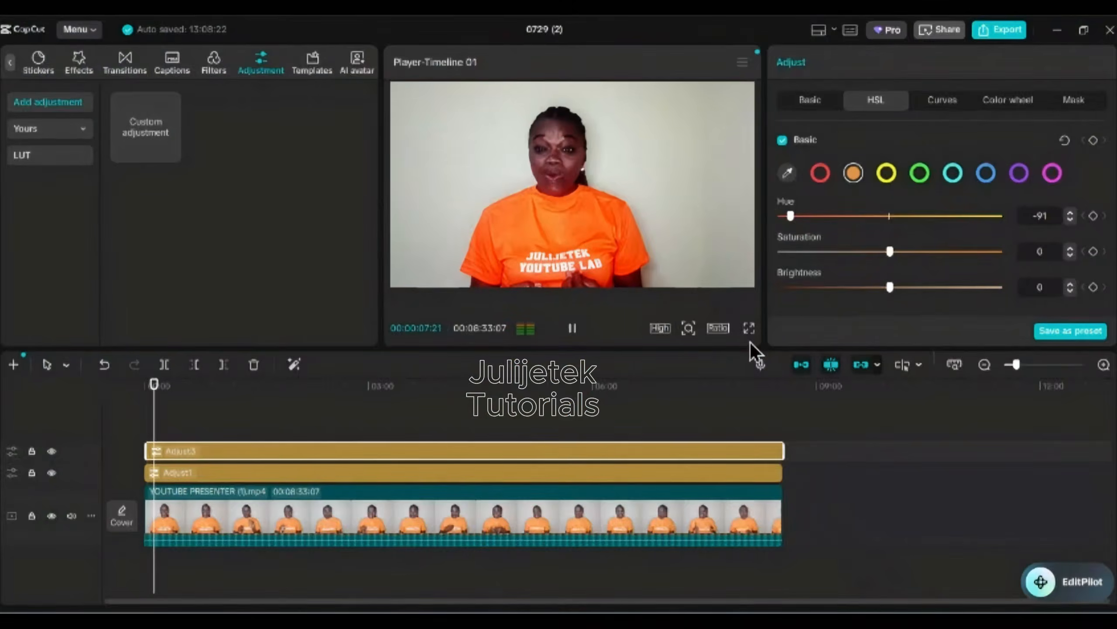
{"action": "key", "text": "space"}
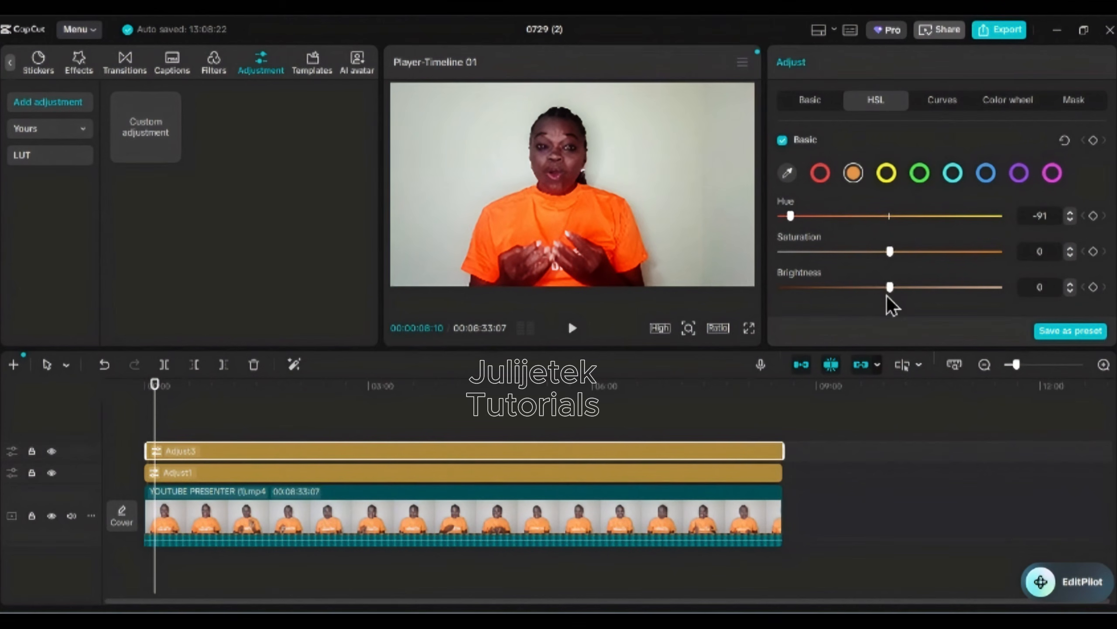
- Set the orange brightness to 3 and raise the orange saturation slightly in the upper adjustment layer's HSL settings
{"action": "mouse_move", "coordinate": [889, 291]}
{"action": "left_mouse_down"}
{"action": "mouse_move", "coordinate": [1000, 298]}
{"action": "mouse_move", "coordinate": [785, 285]}
{"action": "mouse_move", "coordinate": [894, 299]}
{"action": "left_mouse_up"}
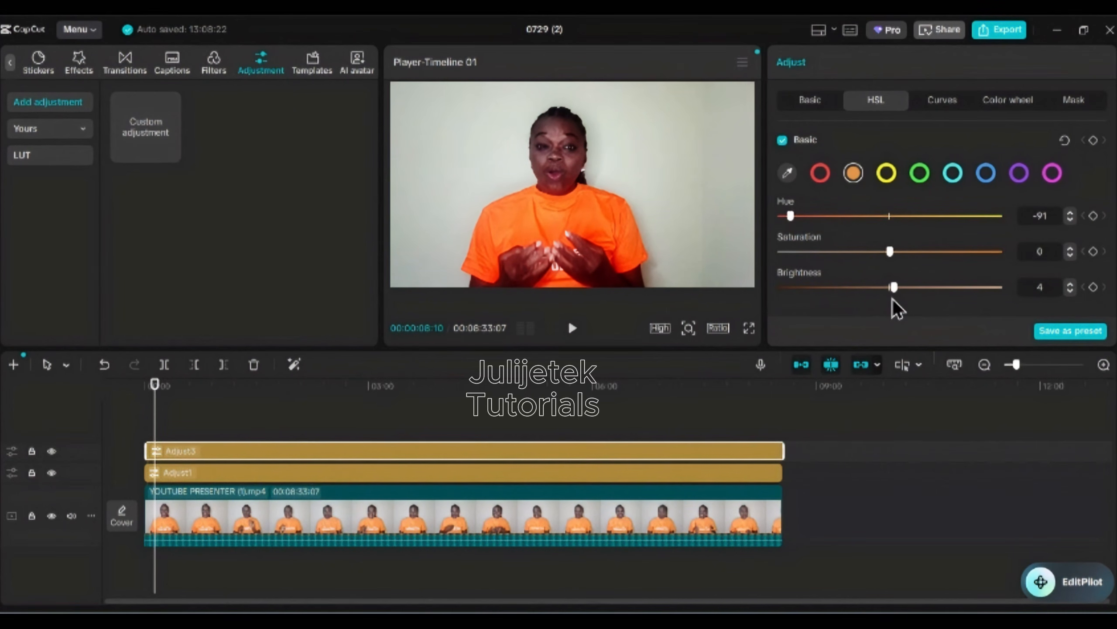
{"action": "left_click", "coordinate": [1072, 293]}
{"action": "left_click_drag", "start_coordinate": [890, 252], "coordinate": [905, 262]}
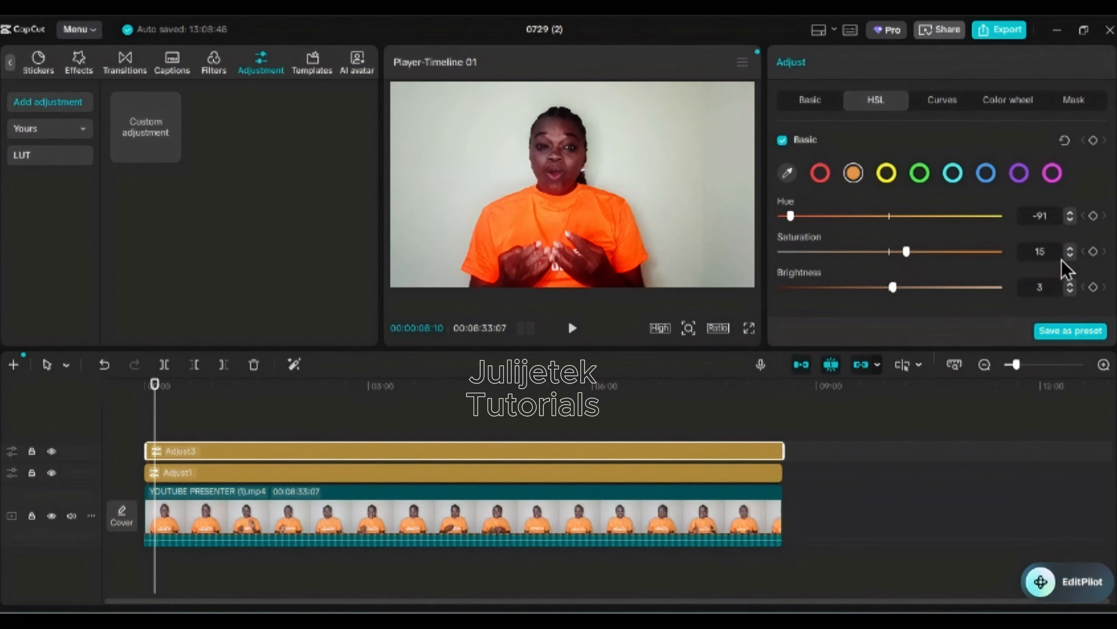
{"action": "left_click_drag", "start_coordinate": [907, 256], "coordinate": [894, 255]}
{"action": "left_click", "coordinate": [1070, 248]}
- Brighten the picture by adding a point to the upper adjustment layer's luma curve and raising it slightly
{"action": "left_click", "coordinate": [951, 106]}
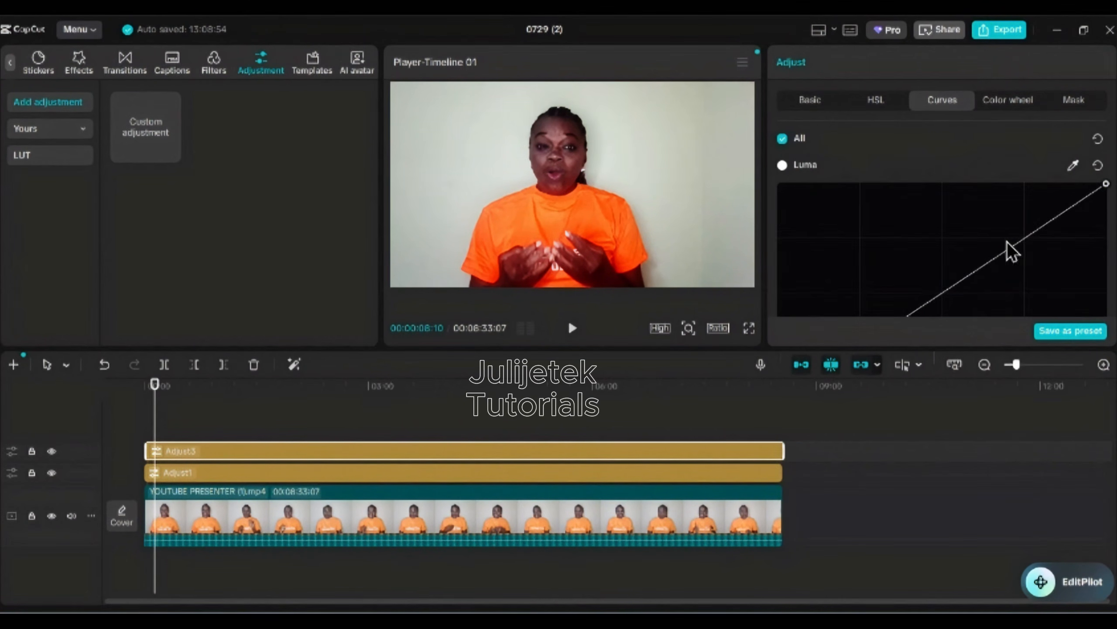
{"action": "left_click_drag", "start_coordinate": [1008, 243], "coordinate": [978, 238]}
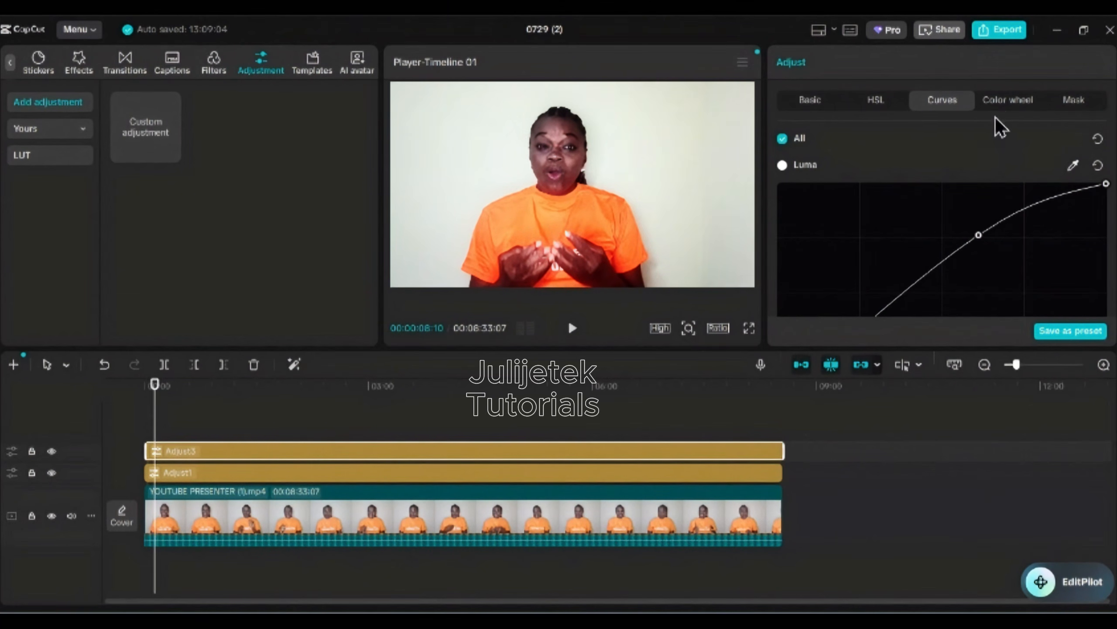
{"action": "left_click", "coordinate": [1007, 103]}
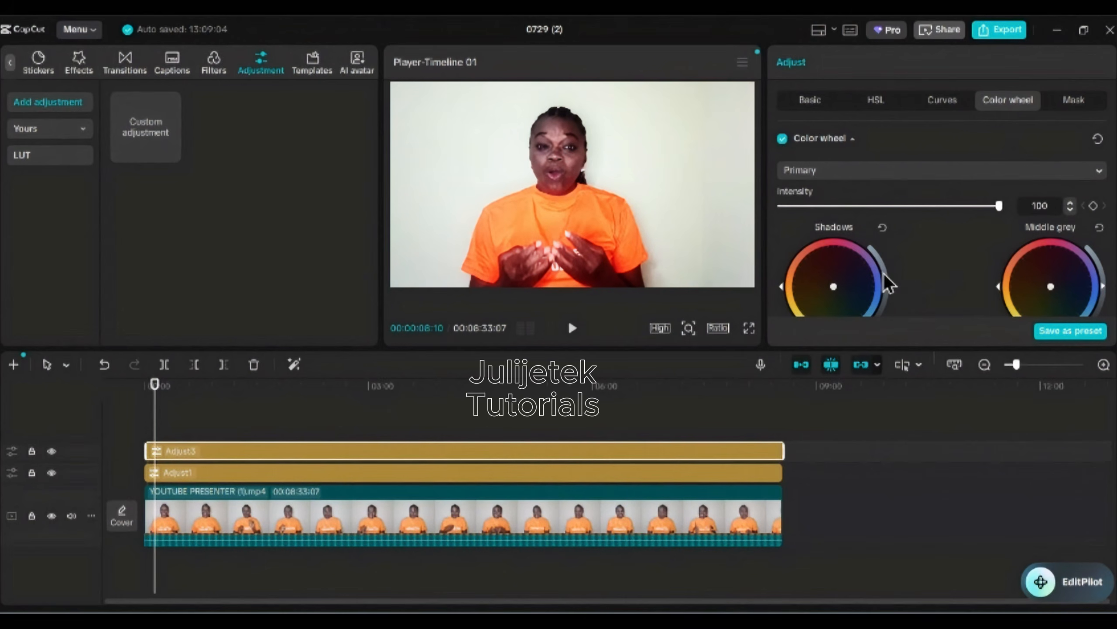
{"action": "left_click", "coordinate": [815, 100]}
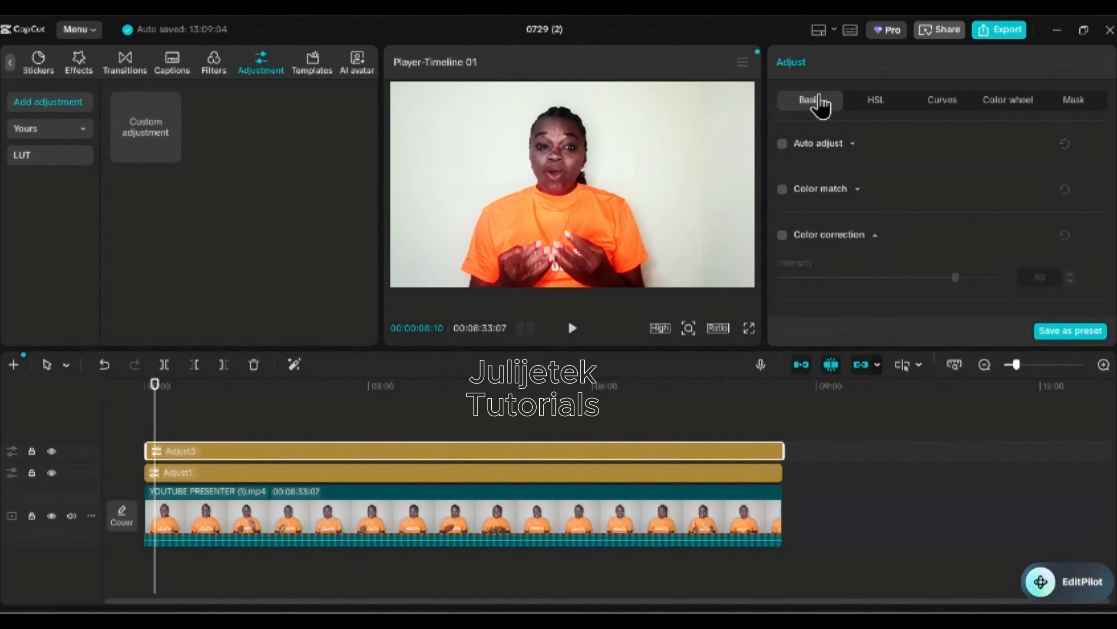
{"action": "scroll", "coordinate": [805, 259], "scroll_direction": "down", "scroll_amount": 5}
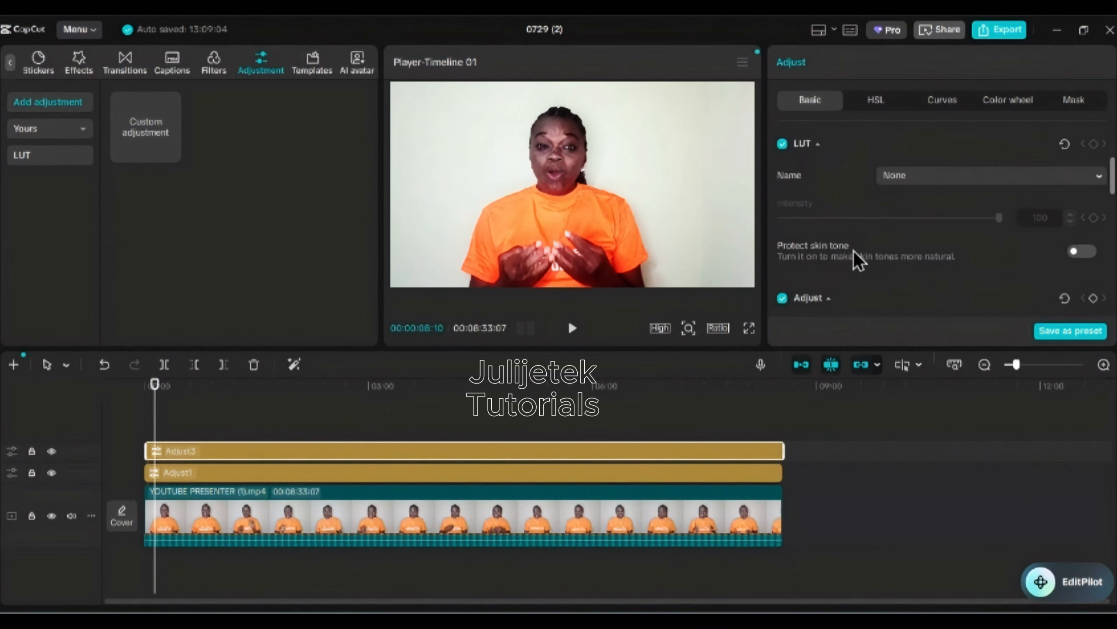
{"action": "scroll", "coordinate": [855, 256], "scroll_direction": "down", "scroll_amount": 8}
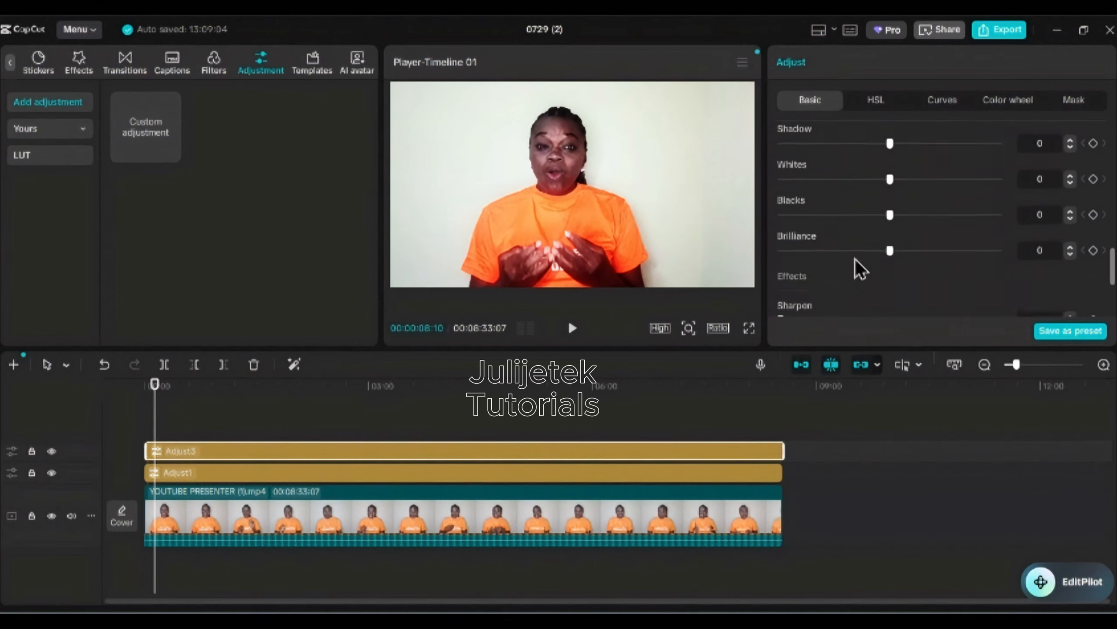
{"action": "scroll", "coordinate": [855, 256], "scroll_direction": "down", "scroll_amount": 4}
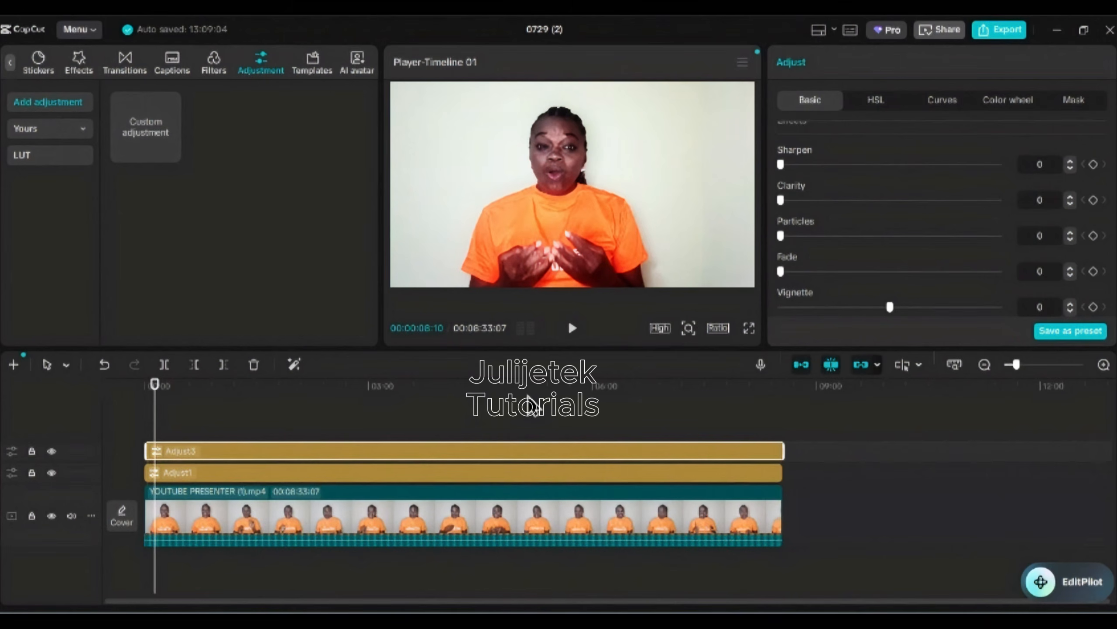
- Hide both adjustment layers and view the ungraded video frame full screen
{"action": "left_click", "coordinate": [51, 451]}
{"action": "left_click", "coordinate": [52, 473]}
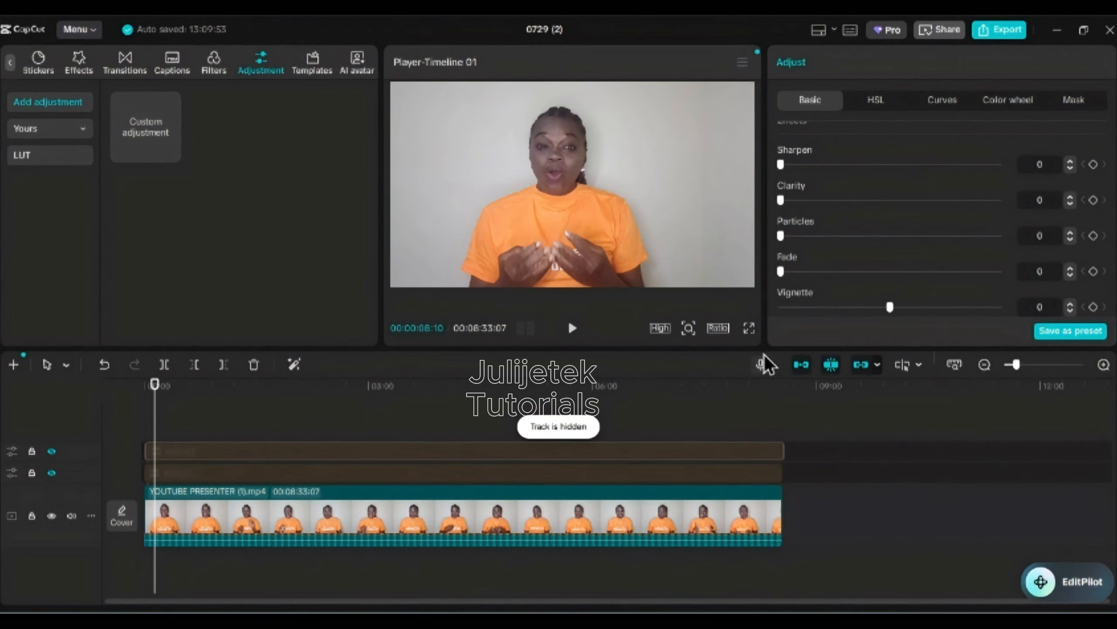
{"action": "left_click", "coordinate": [749, 328]}
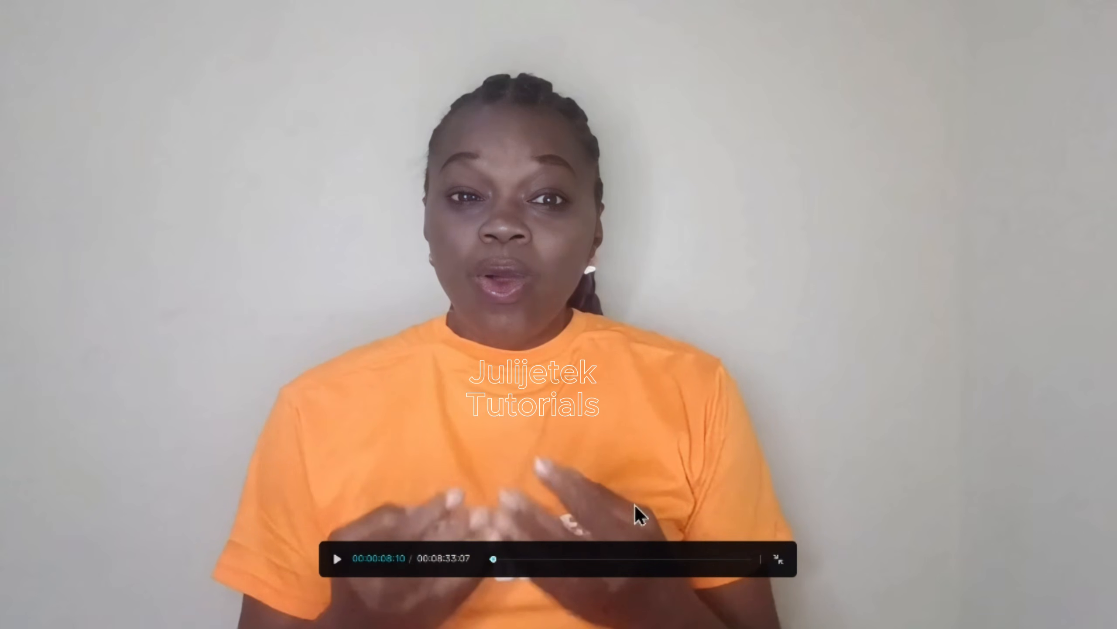
{"action": "key", "text": "Escape"}
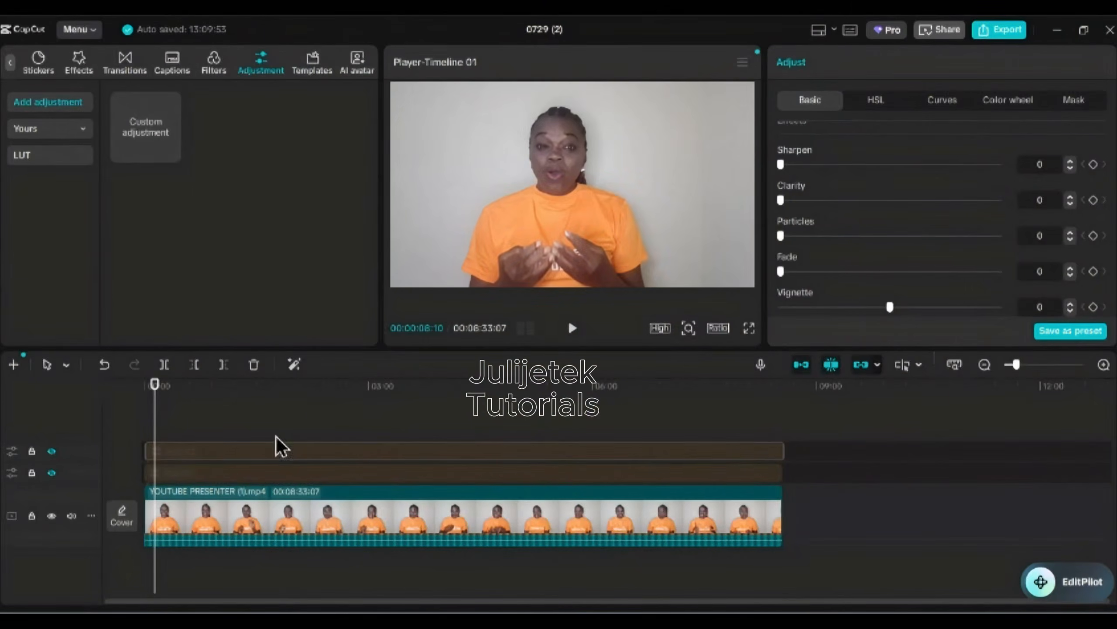
- Show both adjustment layers again and view the graded video frame full screen for comparison
{"action": "left_click", "coordinate": [52, 473]}
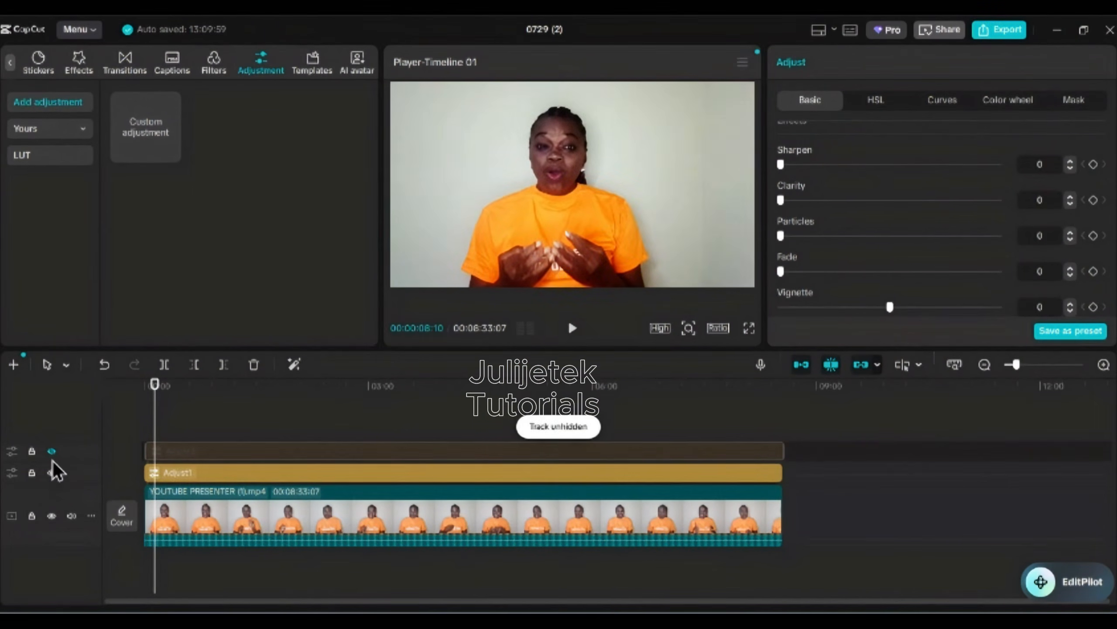
{"action": "left_click", "coordinate": [52, 451]}
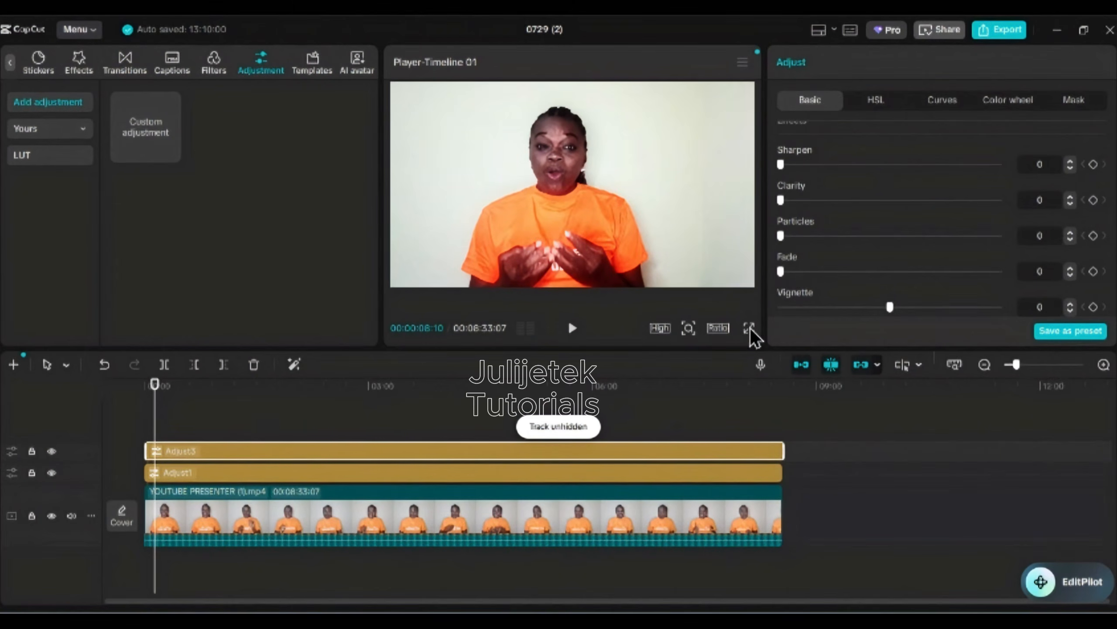
{"action": "left_click", "coordinate": [749, 328]}
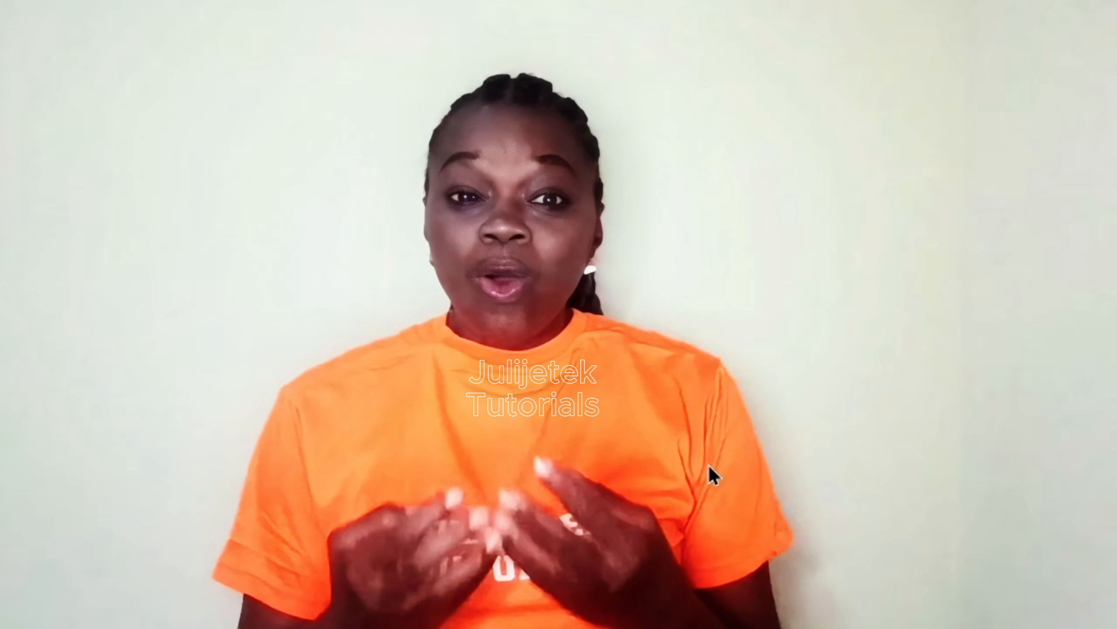
{"action": "key", "text": "Escape"}
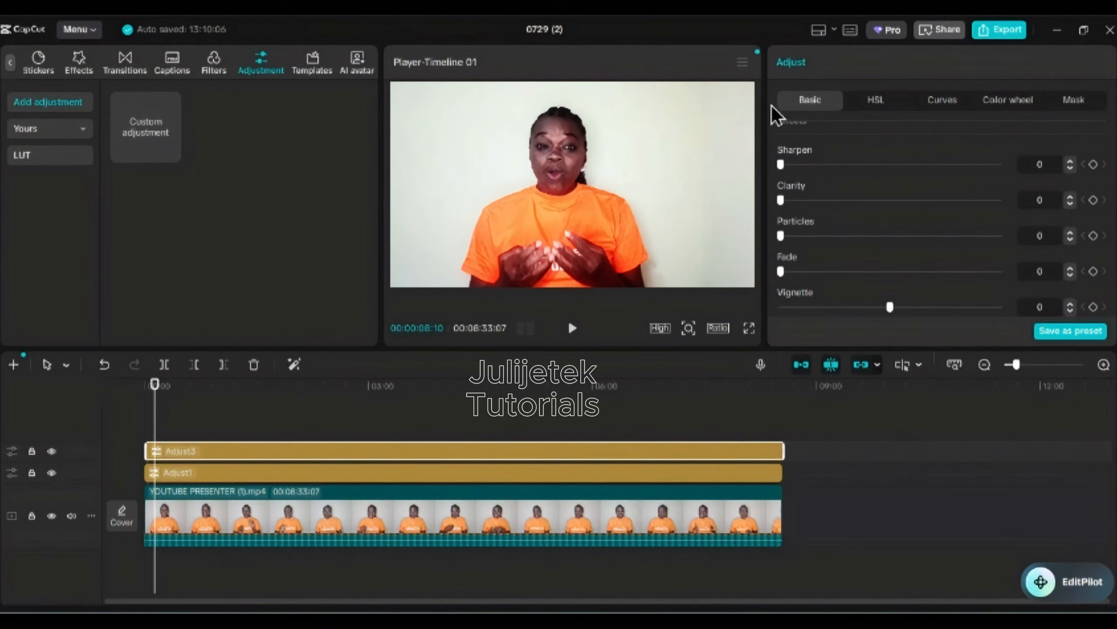